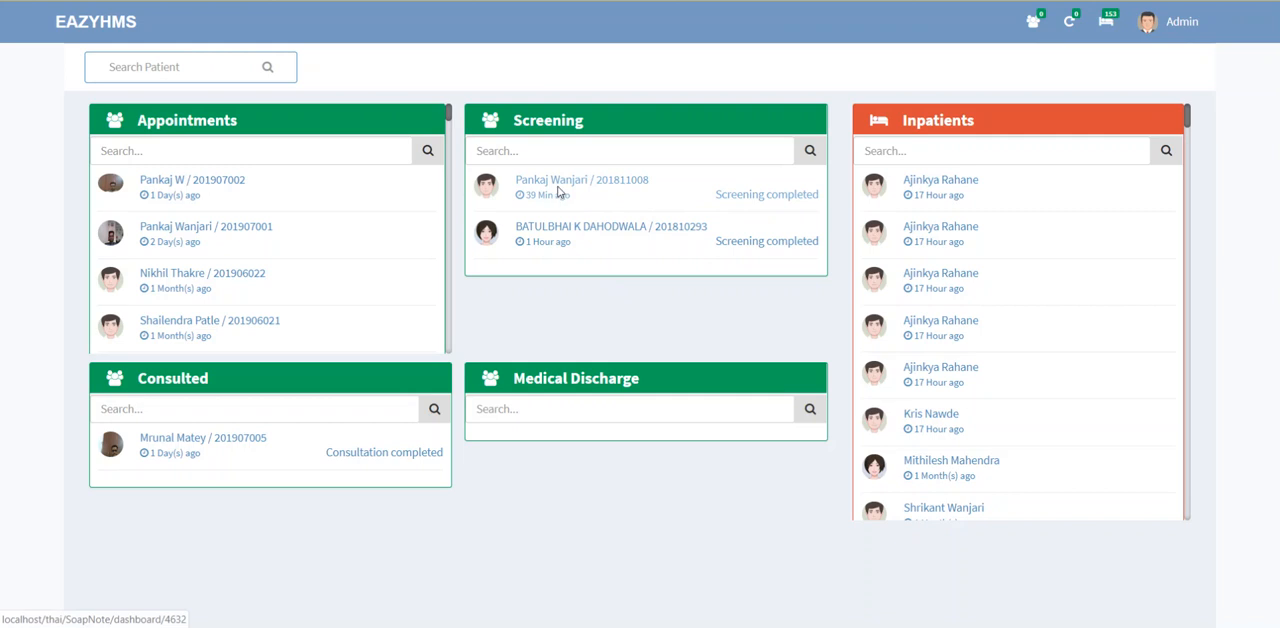
# Step: Open the first patient's record from the Screening list and review the vitals, consumptions and allergies
pyautogui.click(558, 192)
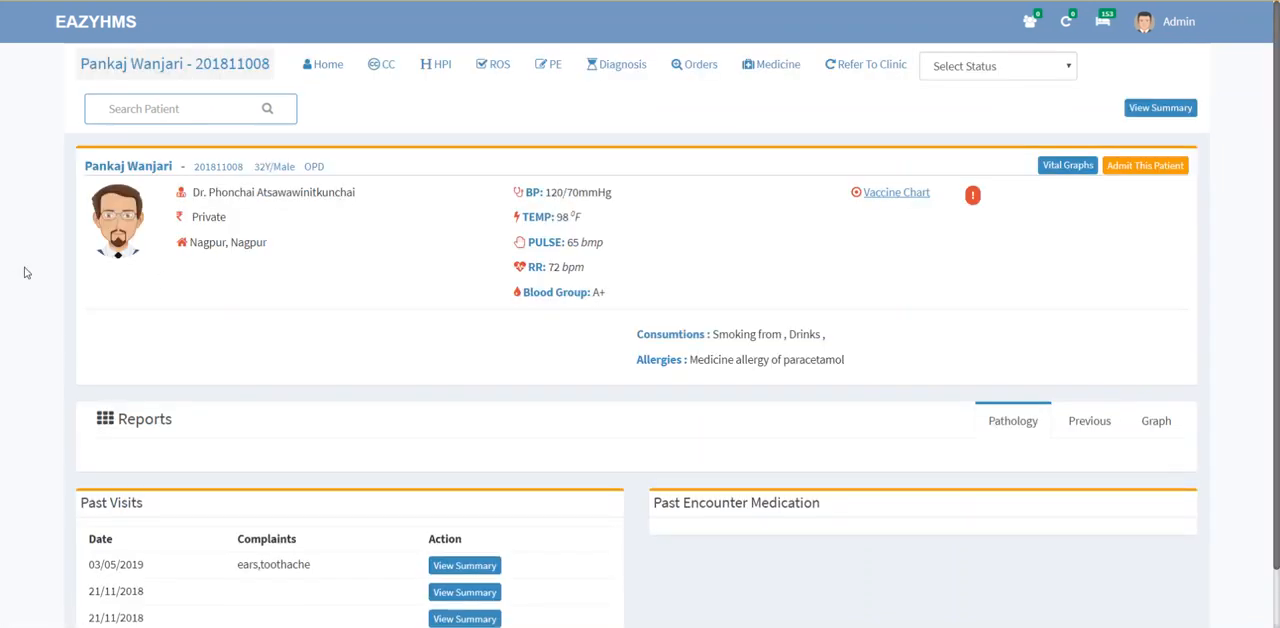
pyautogui.moveTo(616, 297); pyautogui.dragTo(522, 193)
pyautogui.rightClick(522, 193)
pyautogui.click(859, 346)
pyautogui.moveTo(705, 334); pyautogui.dragTo(797, 334)
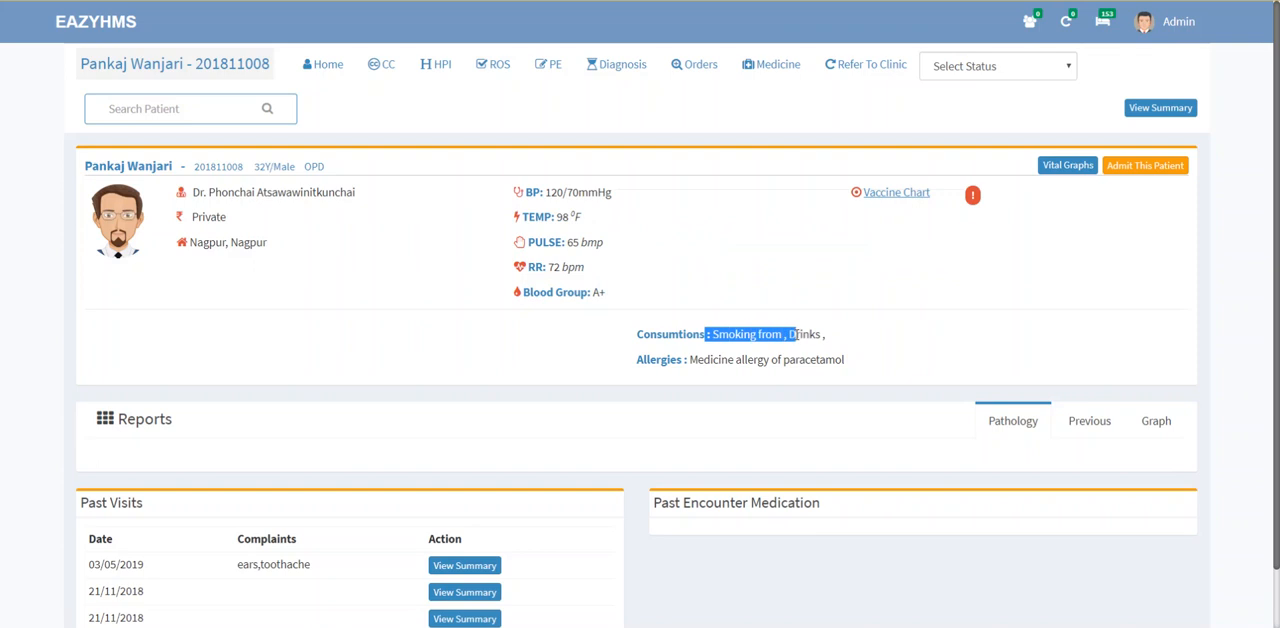
pyautogui.click(566, 361)
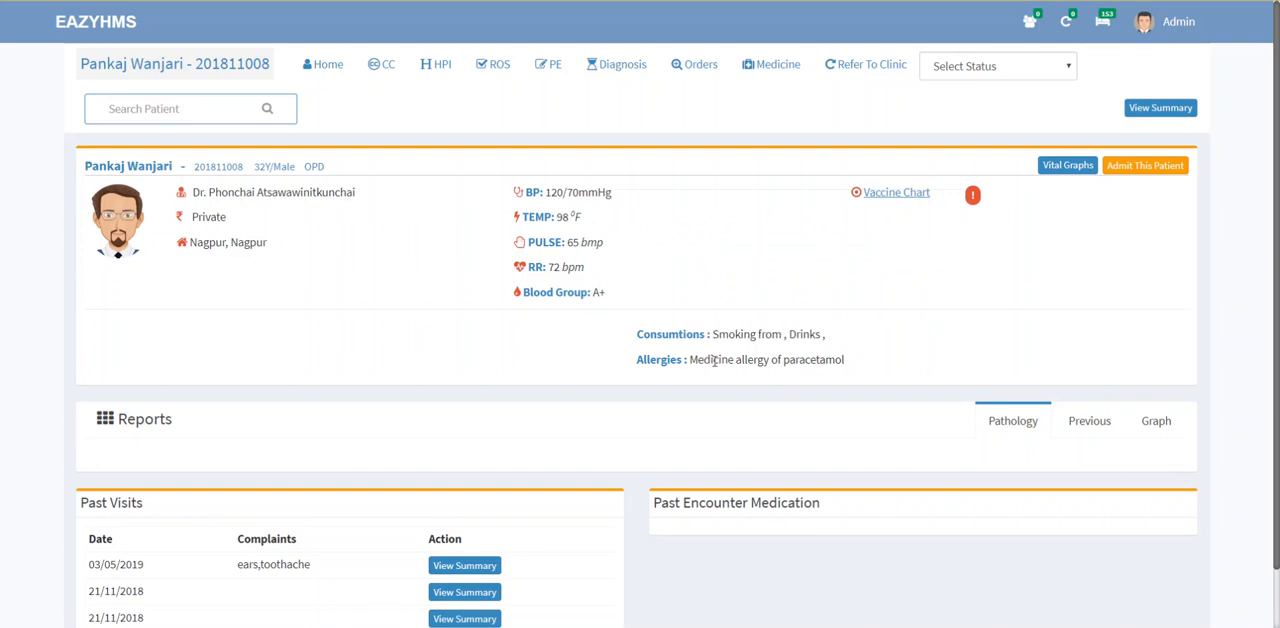
pyautogui.moveTo(712, 360); pyautogui.dragTo(803, 361)
pyautogui.click(760, 380)
pyautogui.doubleClick(727, 360)
pyautogui.click(568, 370)
# Step: Review the patient's past visits and the complaint recorded for the most recent one
pyautogui.scroll(-1, 567, 371)
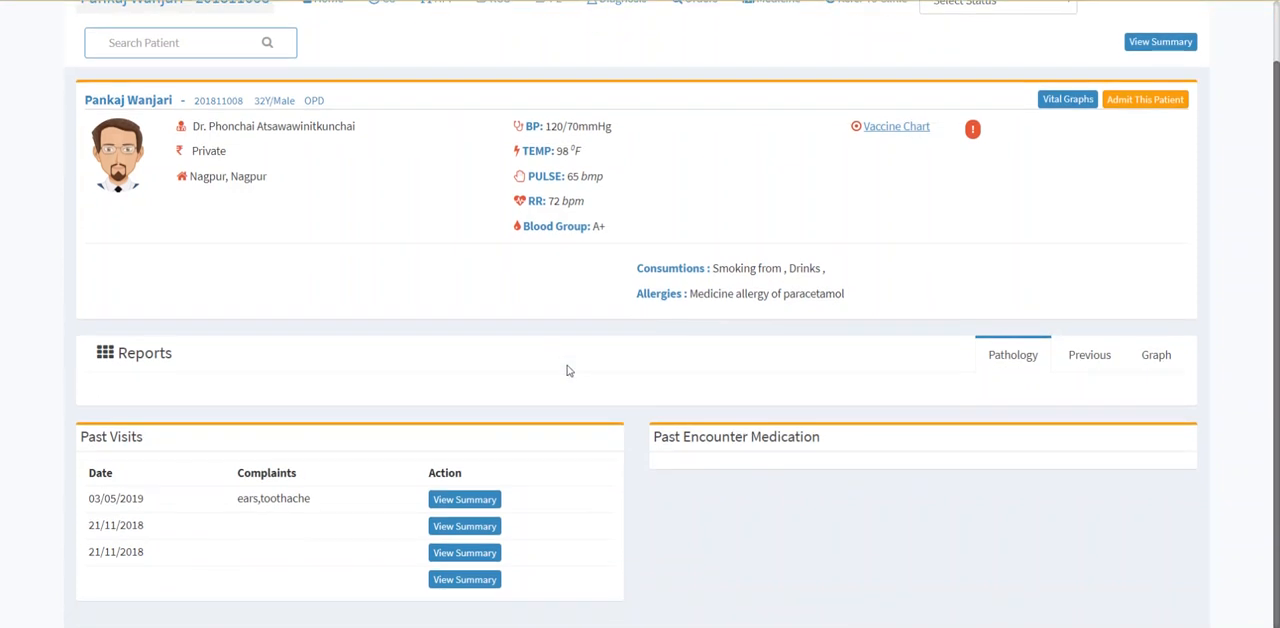
pyautogui.tripleClick(90, 436)
pyautogui.tripleClick(258, 497)
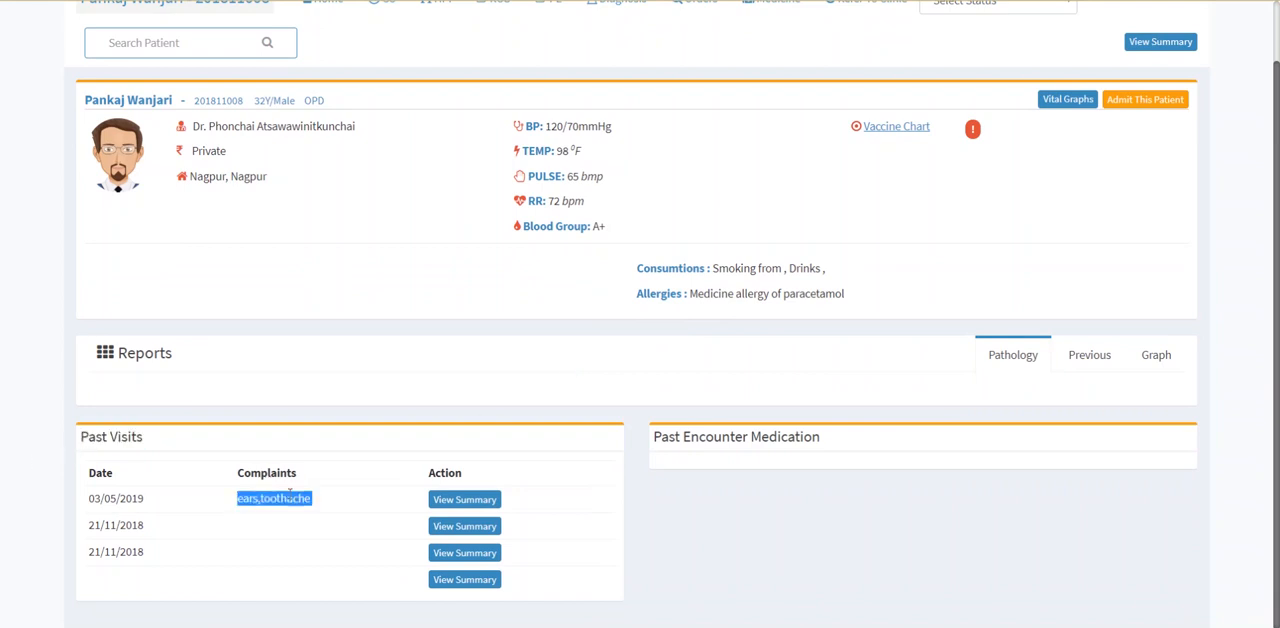
pyautogui.click(541, 400)
pyautogui.scroll(1, 541, 400)
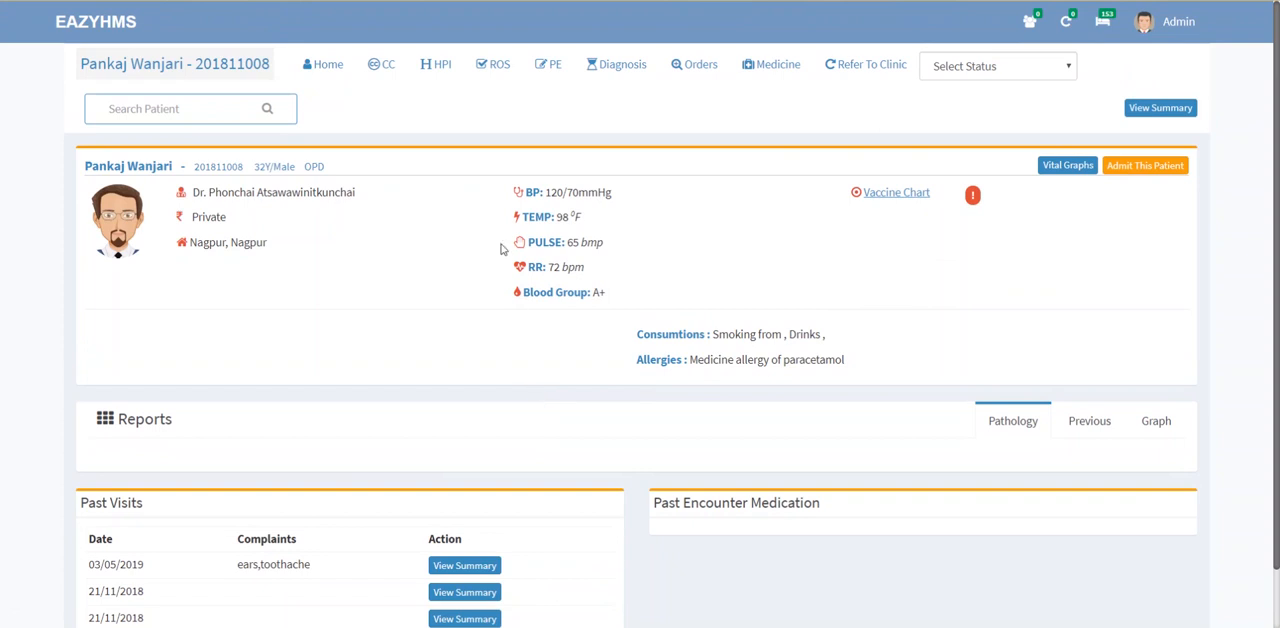
# Step: Add itchy and blurry vision from the Eyes group to the patient's chief complaints
pyautogui.click(384, 76)
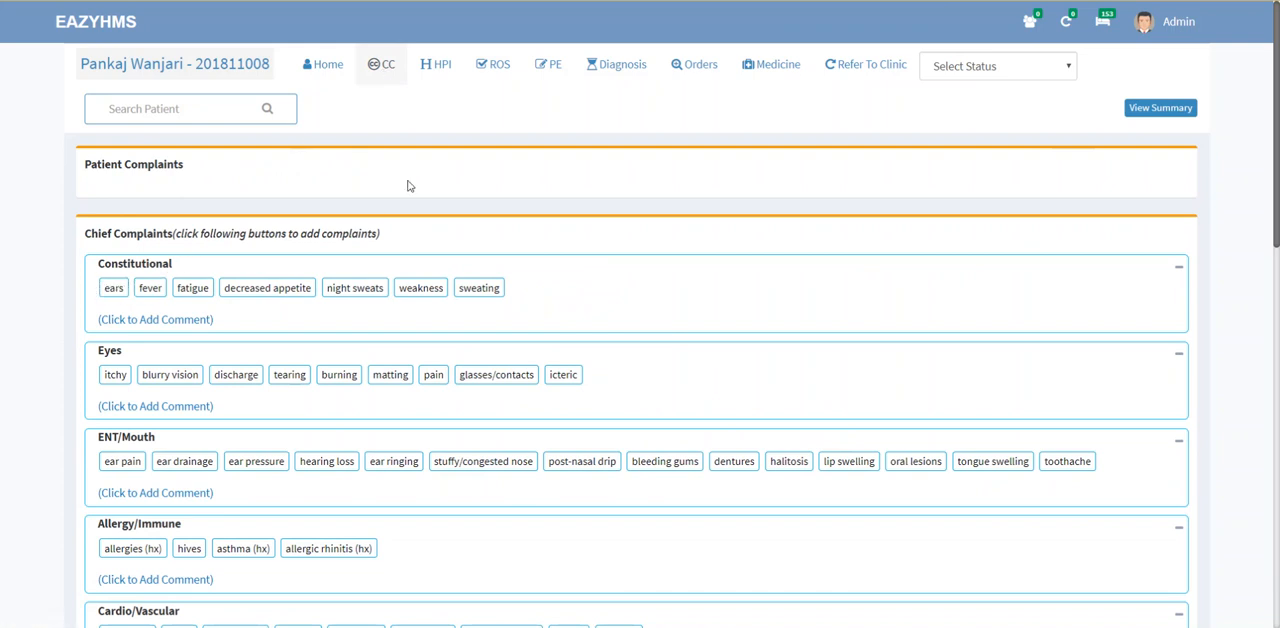
pyautogui.scroll(-3, 407, 186)
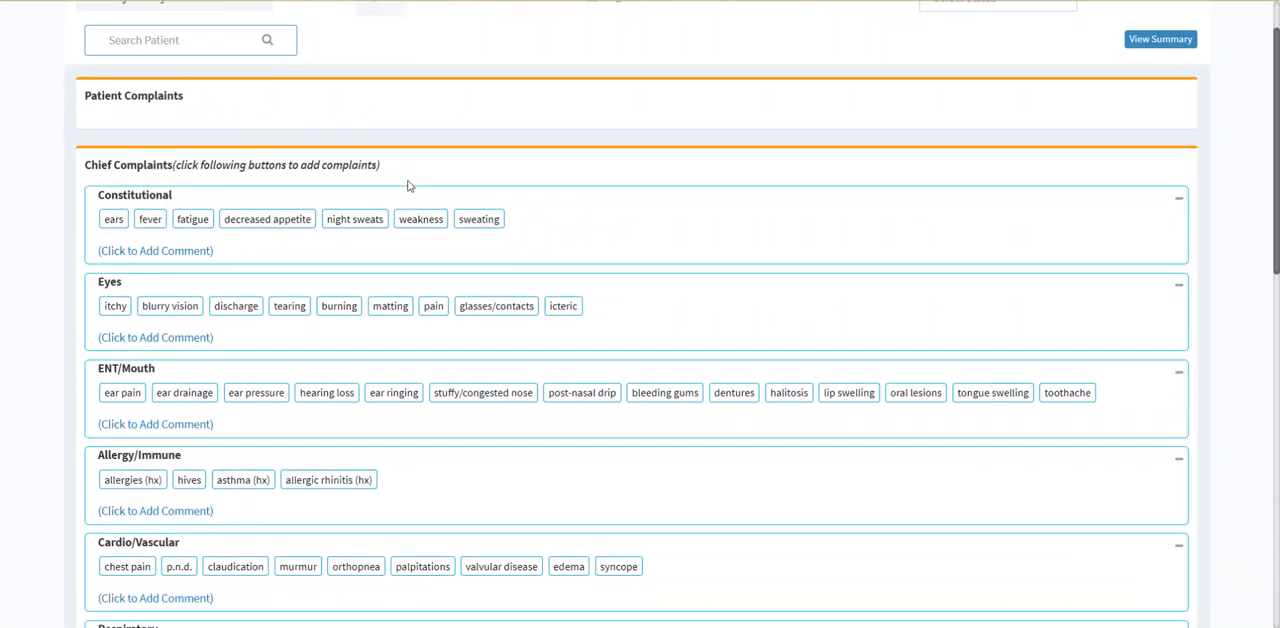
pyautogui.scroll(-3, 407, 186)
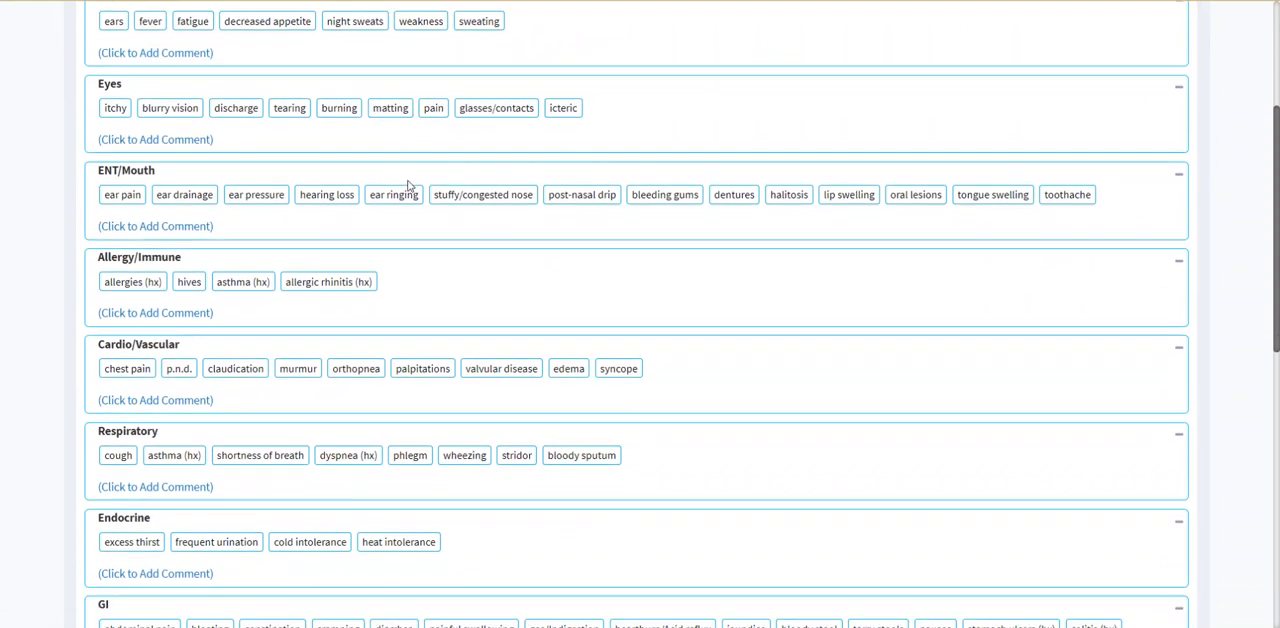
pyautogui.scroll(-5, 407, 186)
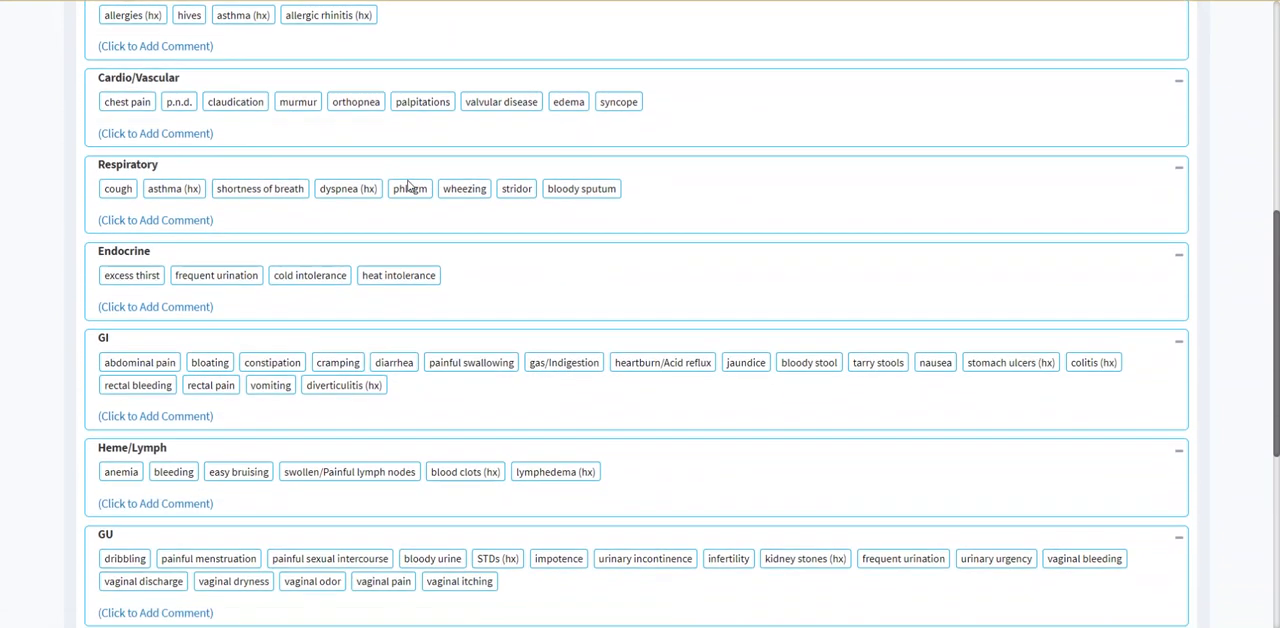
pyautogui.scroll(-5, 407, 186)
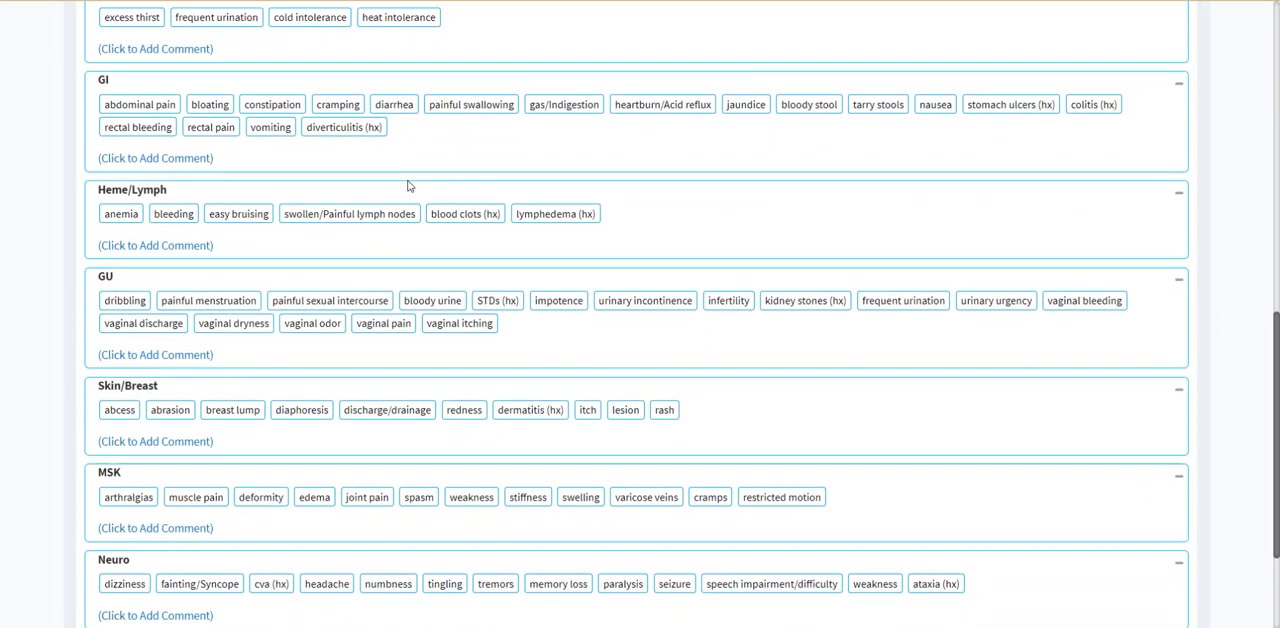
pyautogui.scroll(-1, 407, 186)
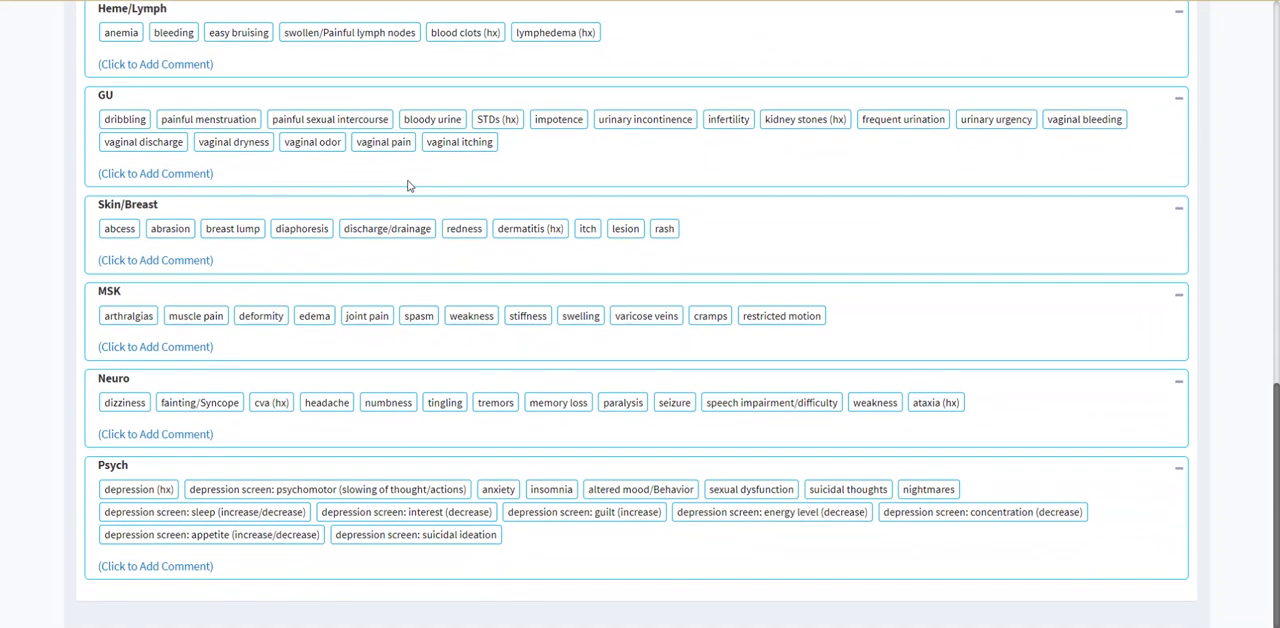
pyautogui.scroll(17, 407, 186)
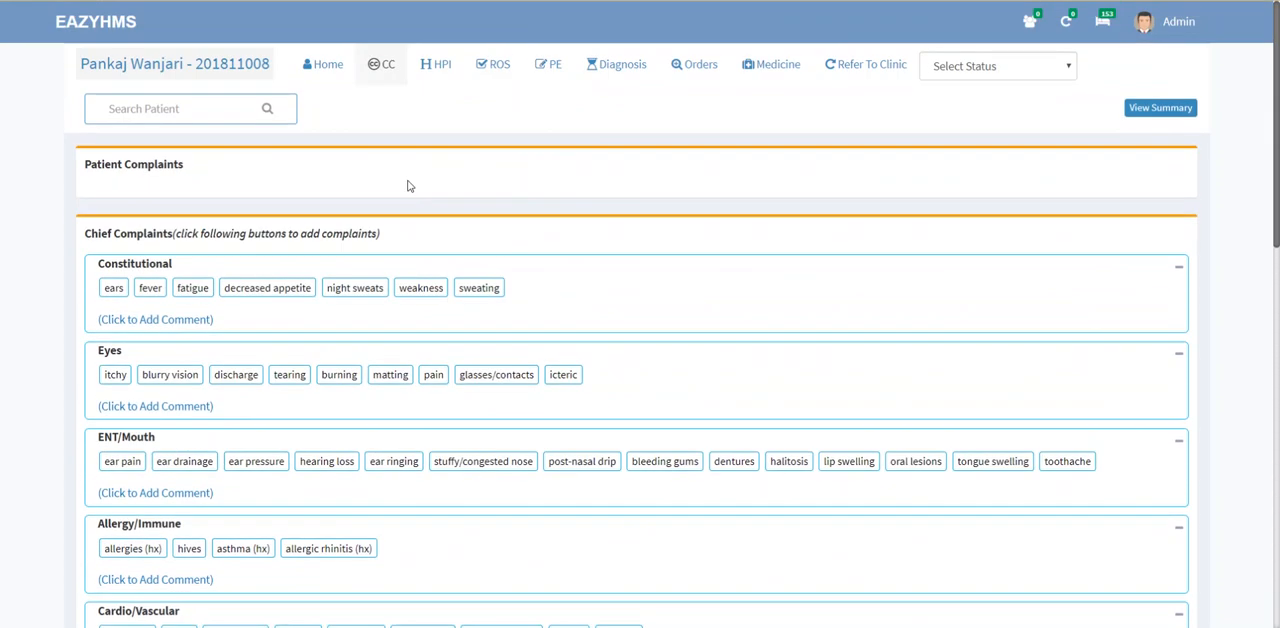
pyautogui.click(118, 378)
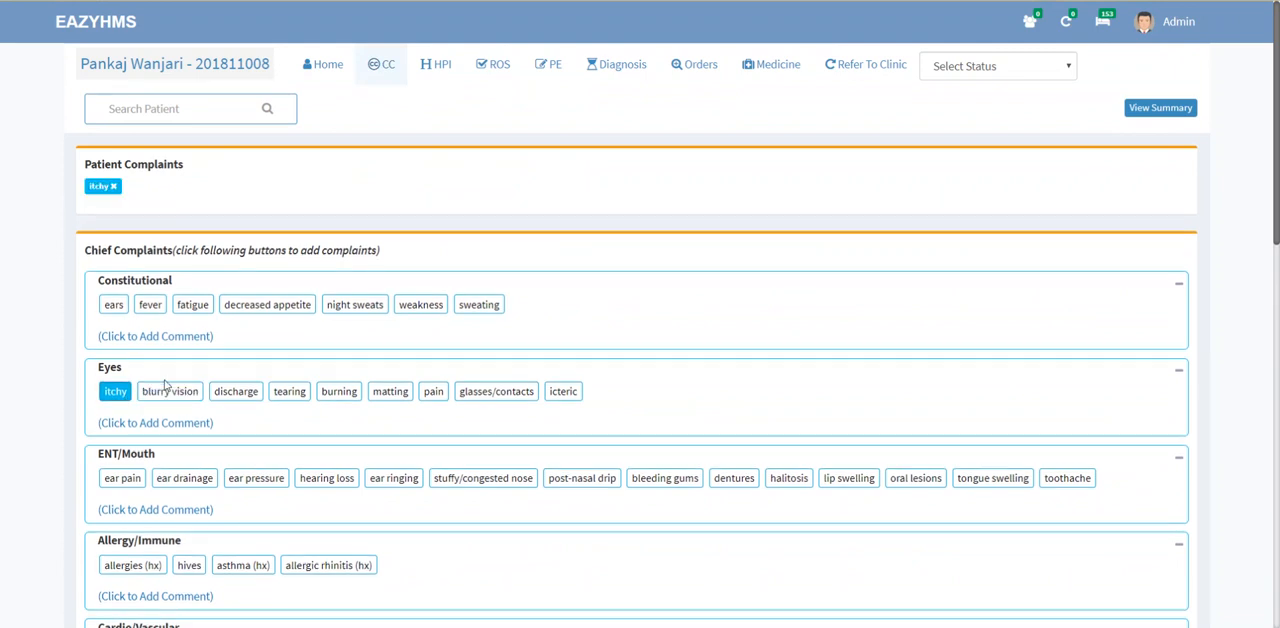
pyautogui.click(166, 395)
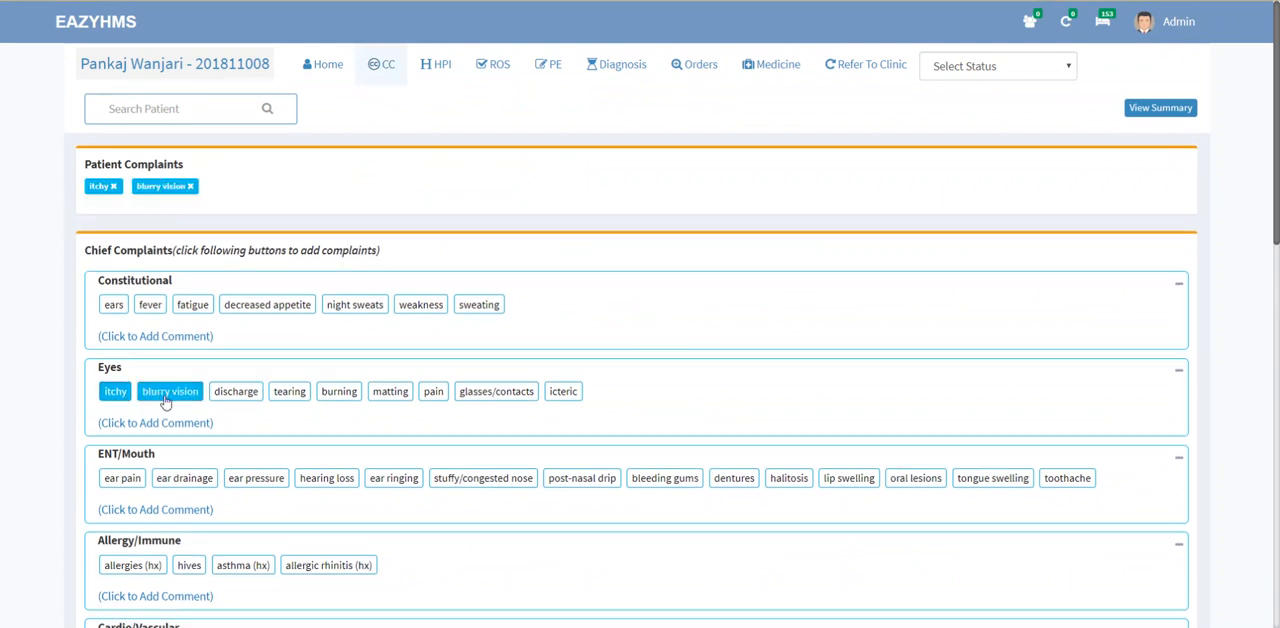
# Step: Save the comment "add additional comment" under the Eyes group of the chief complaints
pyautogui.click(160, 423)
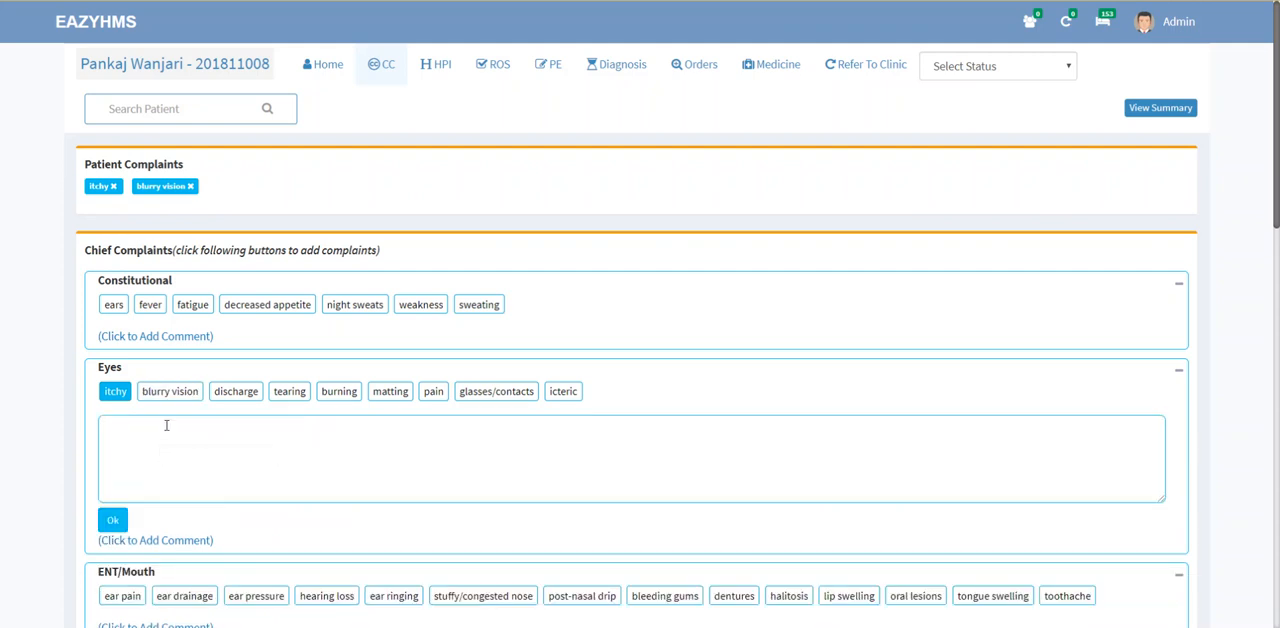
pyautogui.click(167, 426)
pyautogui.write('add eadd')
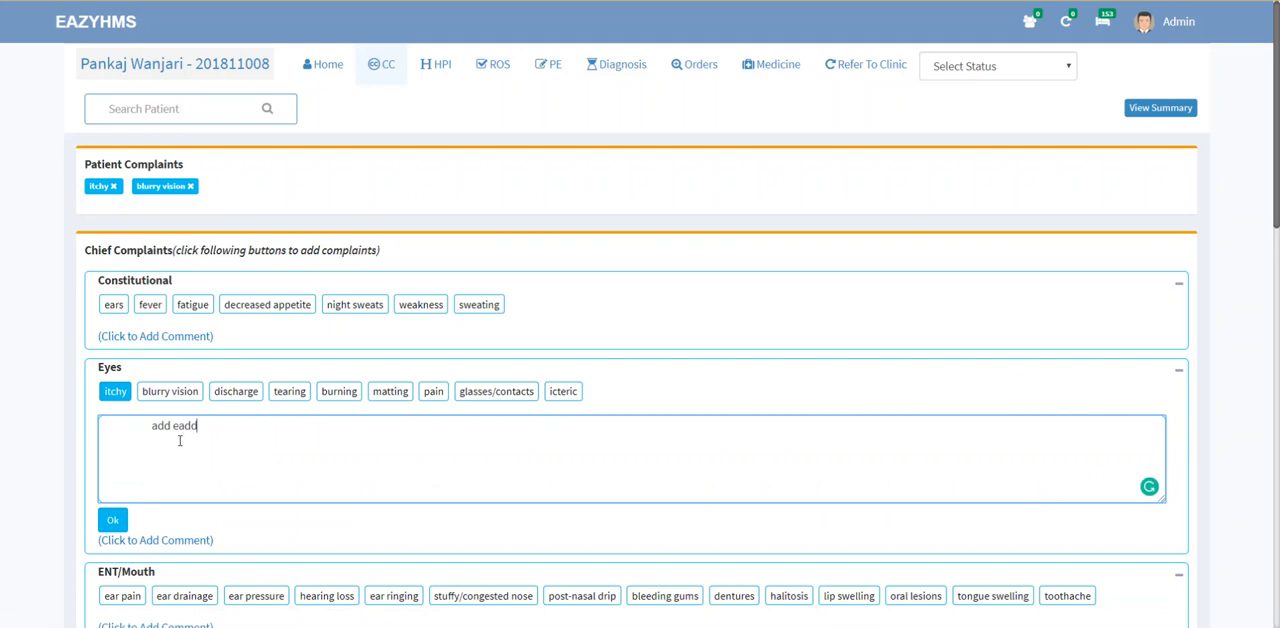
pyautogui.write('dditional comment')
pyautogui.click(113, 520)
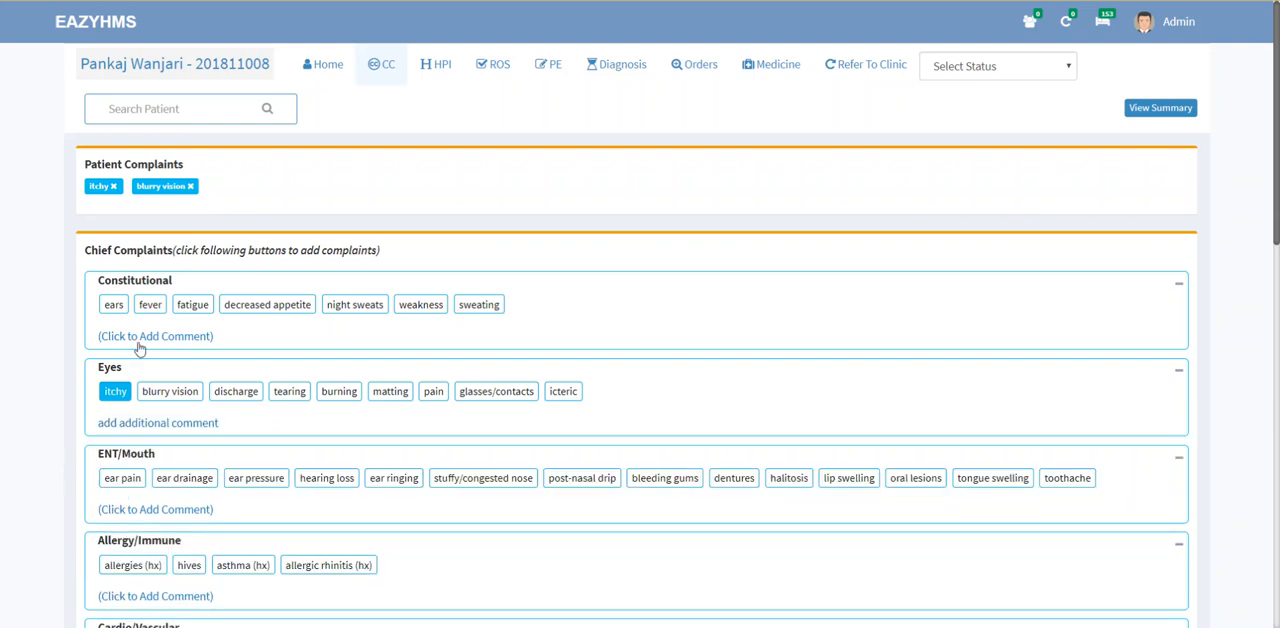
# Step: In the History Of Present Illness, record the context "in the Evening" and the timing "worst at night"
pyautogui.click(445, 70)
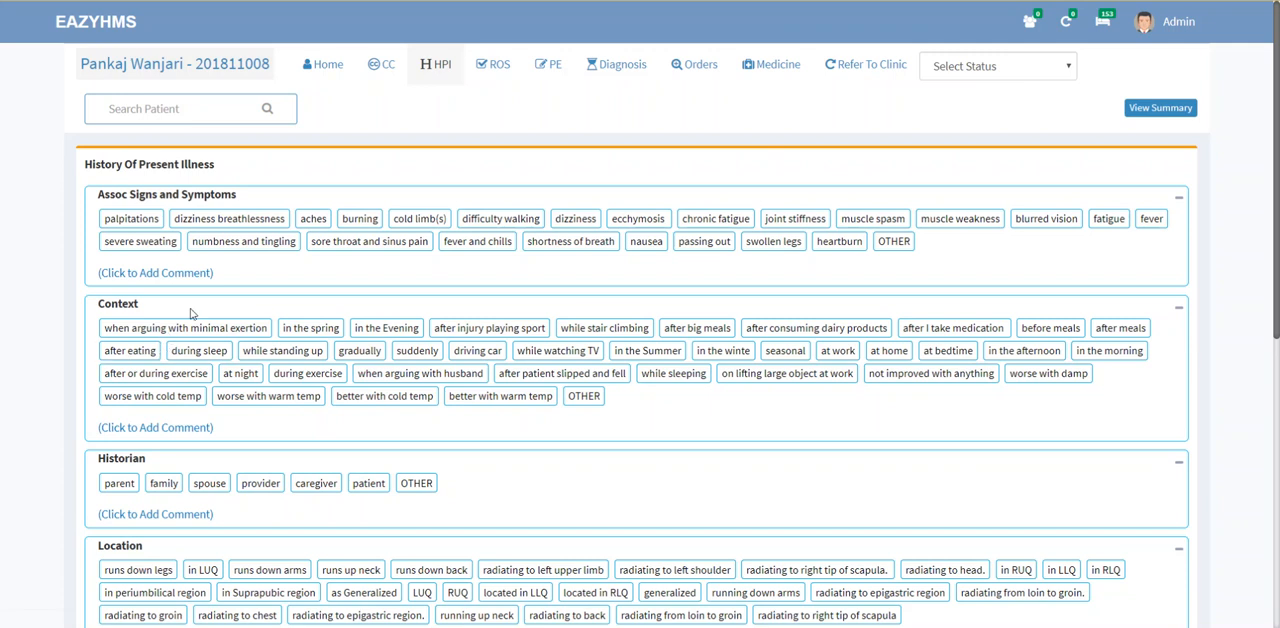
pyautogui.click(370, 331)
pyautogui.click(640, 333)
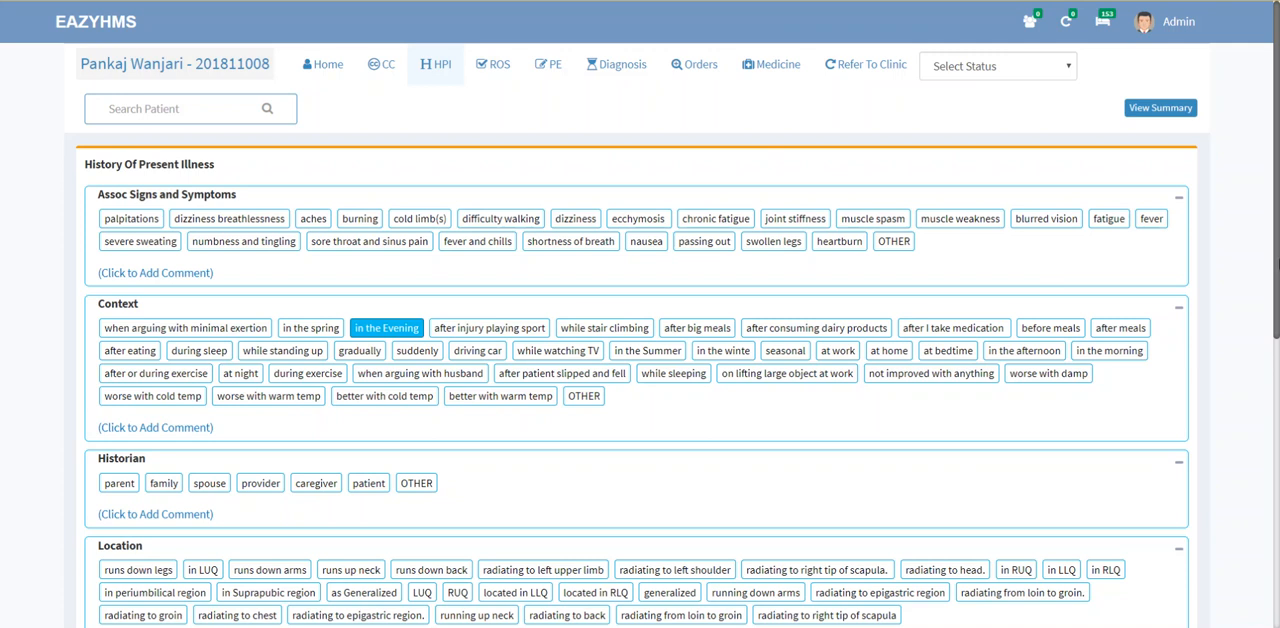
pyautogui.moveTo(1279, 264); pyautogui.dragTo(1279, 560)
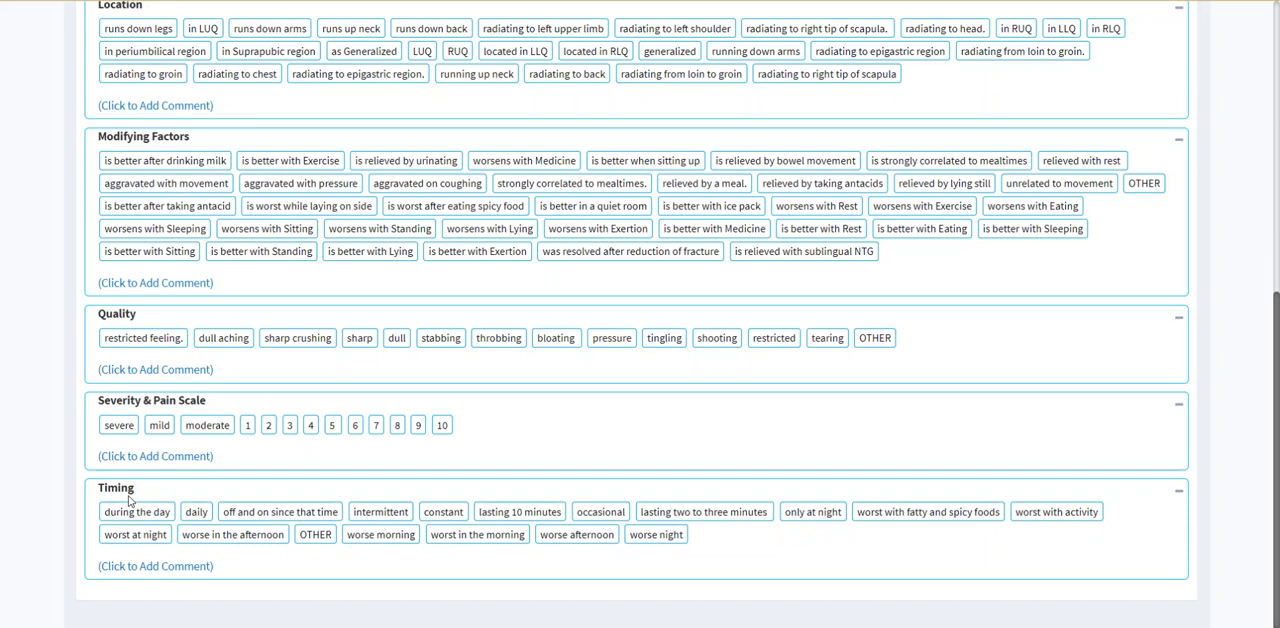
pyautogui.click(140, 541)
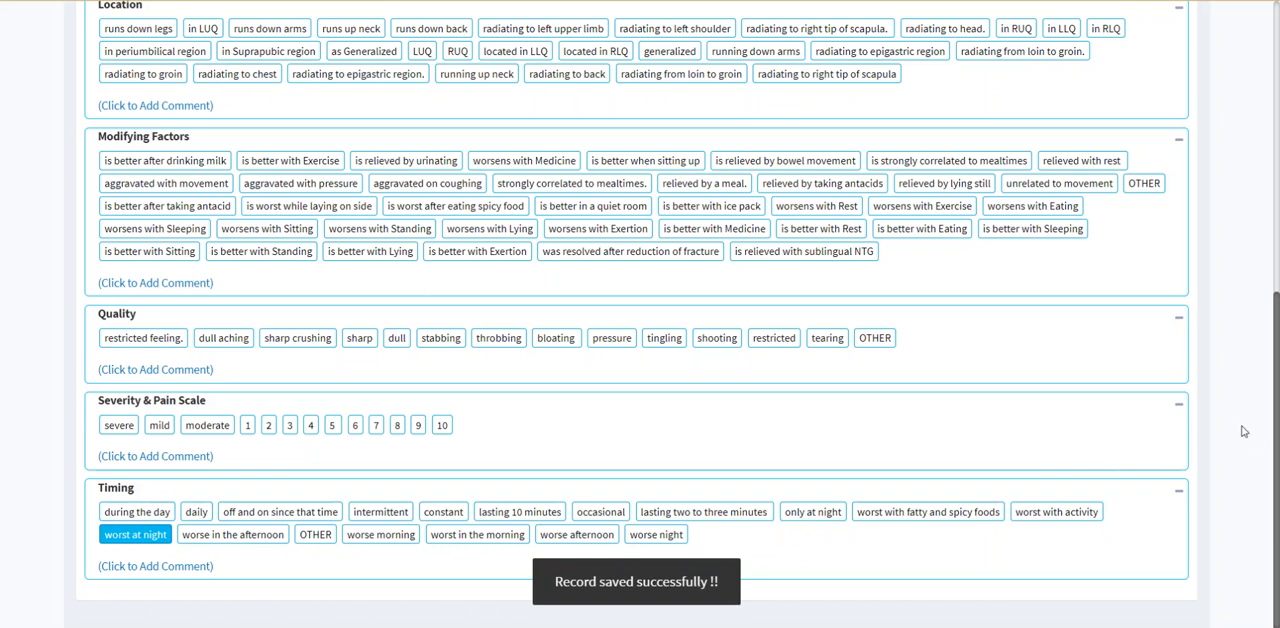
# Step: Mark blurry vision as positive in the Eyes group of the Review Of System
pyautogui.moveTo(1278, 424)
pyautogui.mouseDown()
pyautogui.moveTo(1278, 315)
pyautogui.moveTo(1278, 427)
pyautogui.mouseUp()
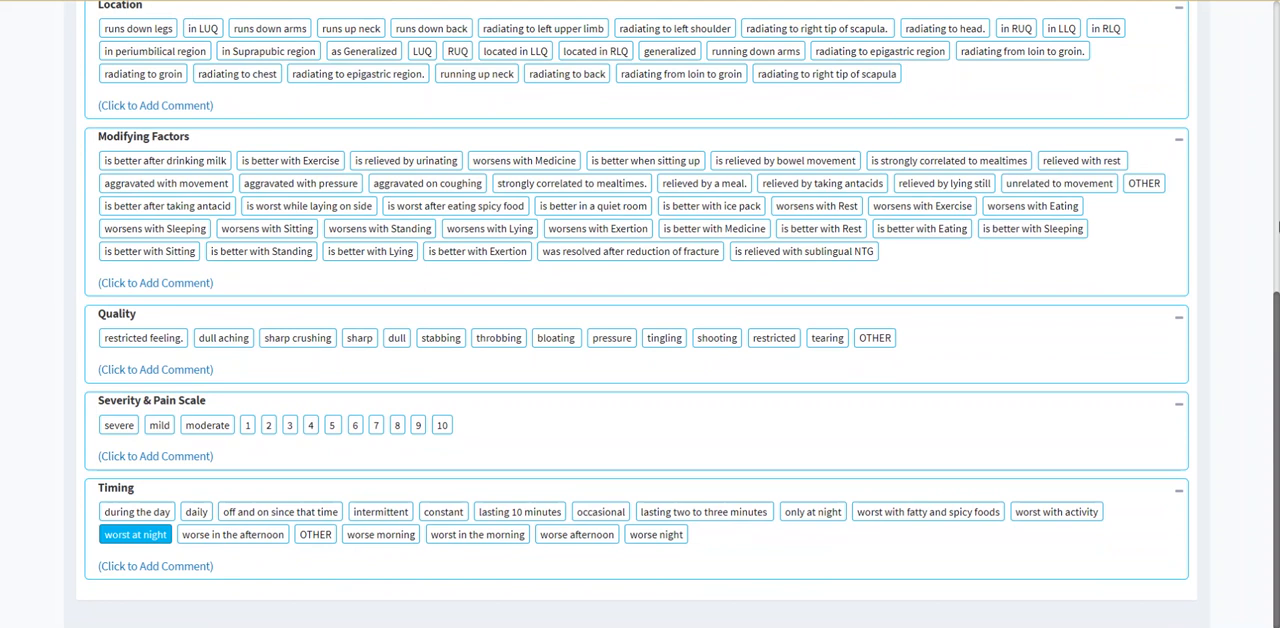
pyautogui.rightClick(1257, 197)
pyautogui.click(1239, 88)
pyautogui.moveTo(1275, 398); pyautogui.dragTo(1276, 103)
pyautogui.rightClick(1276, 103)
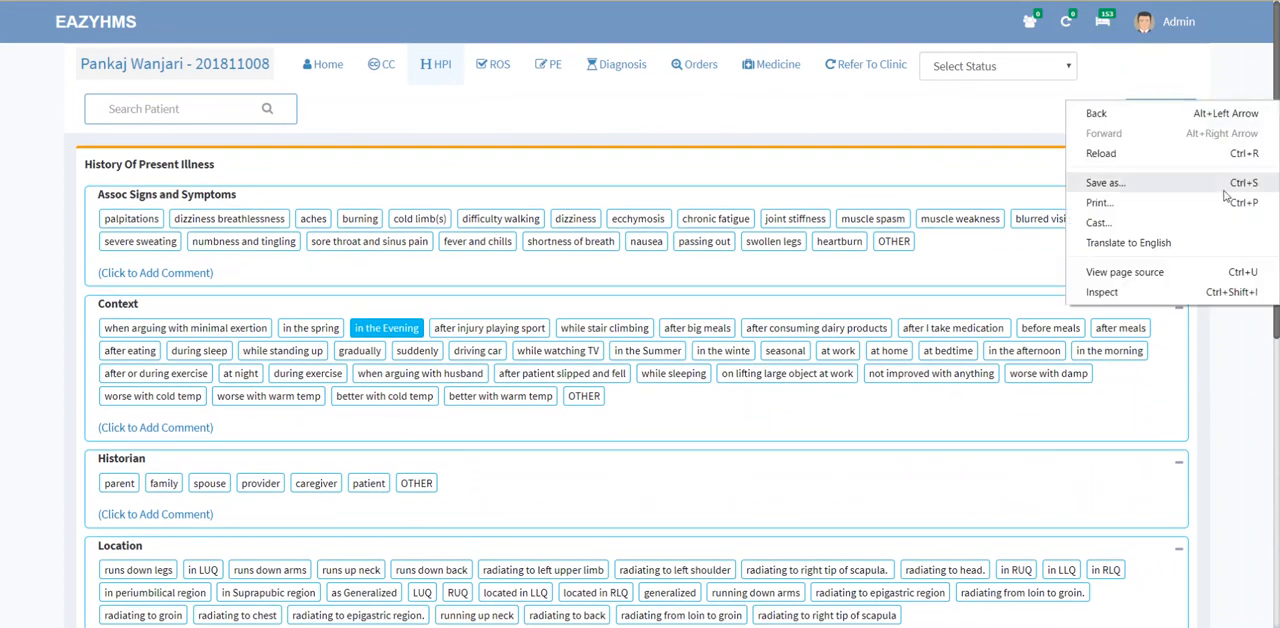
pyautogui.click(1192, 80)
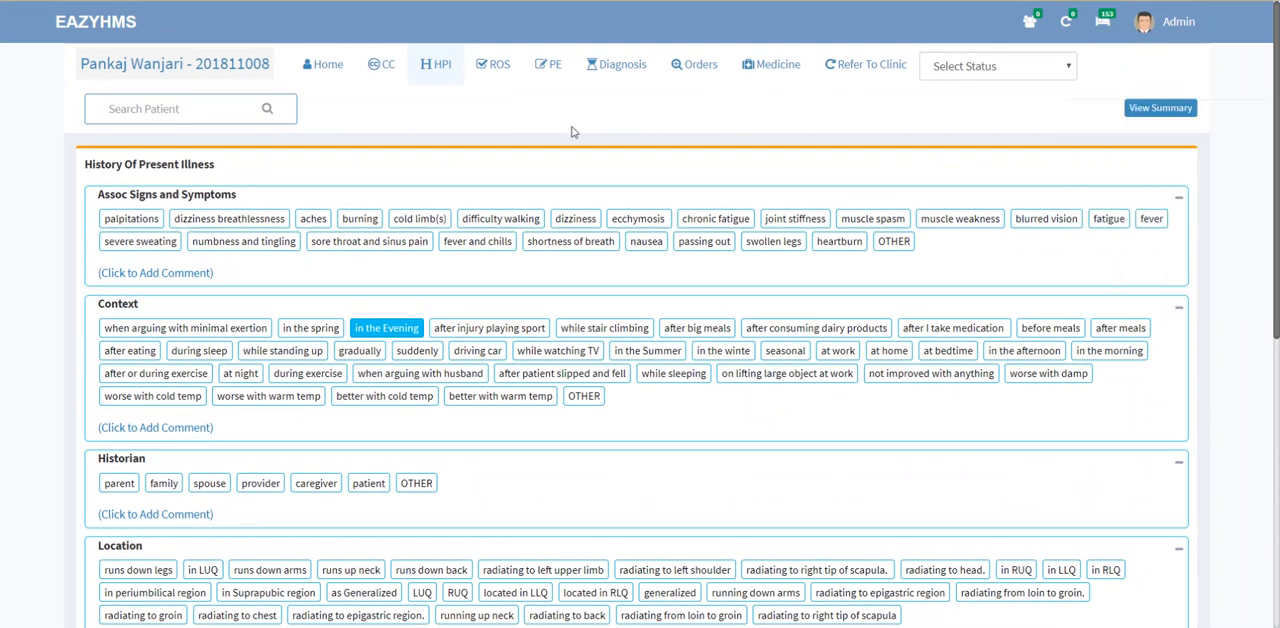
pyautogui.click(493, 68)
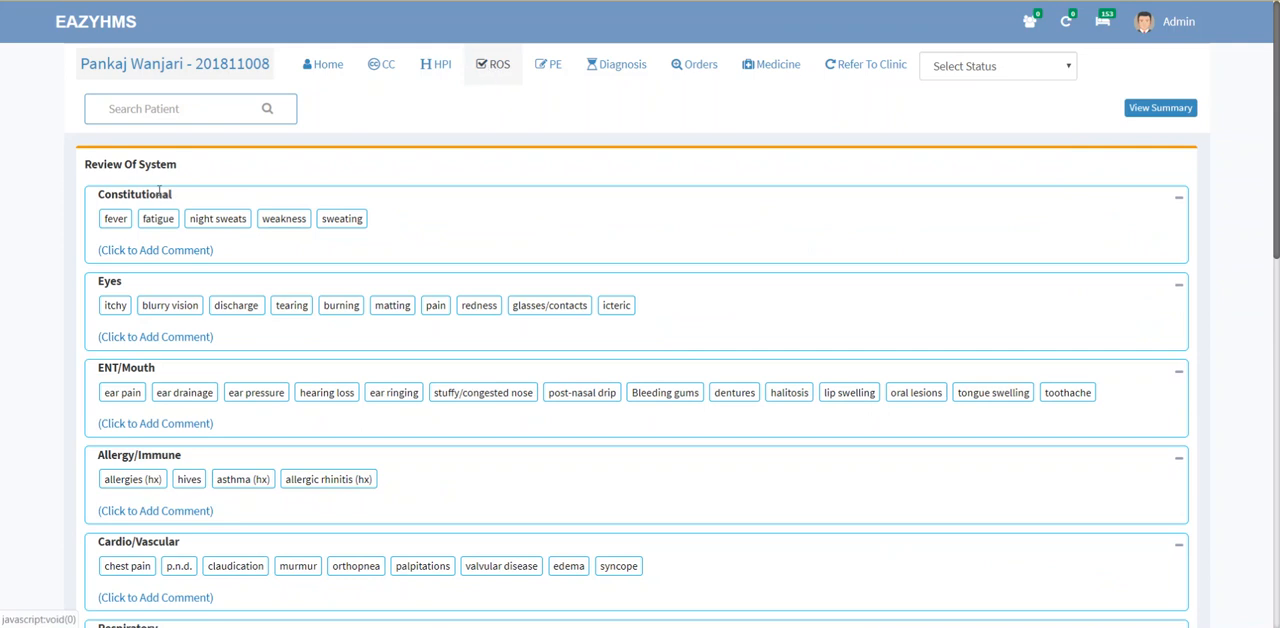
pyautogui.click(160, 311)
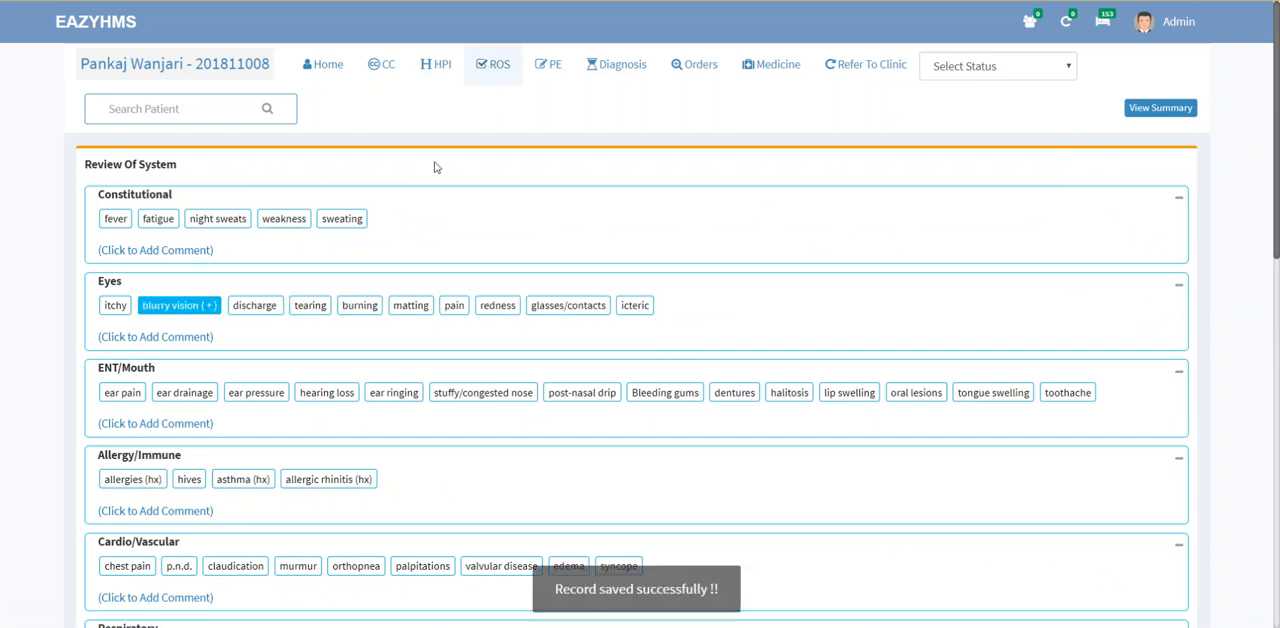
# Step: In the Physical Examination, record the conjunctivae as normal (+) for both eyes
pyautogui.click(546, 69)
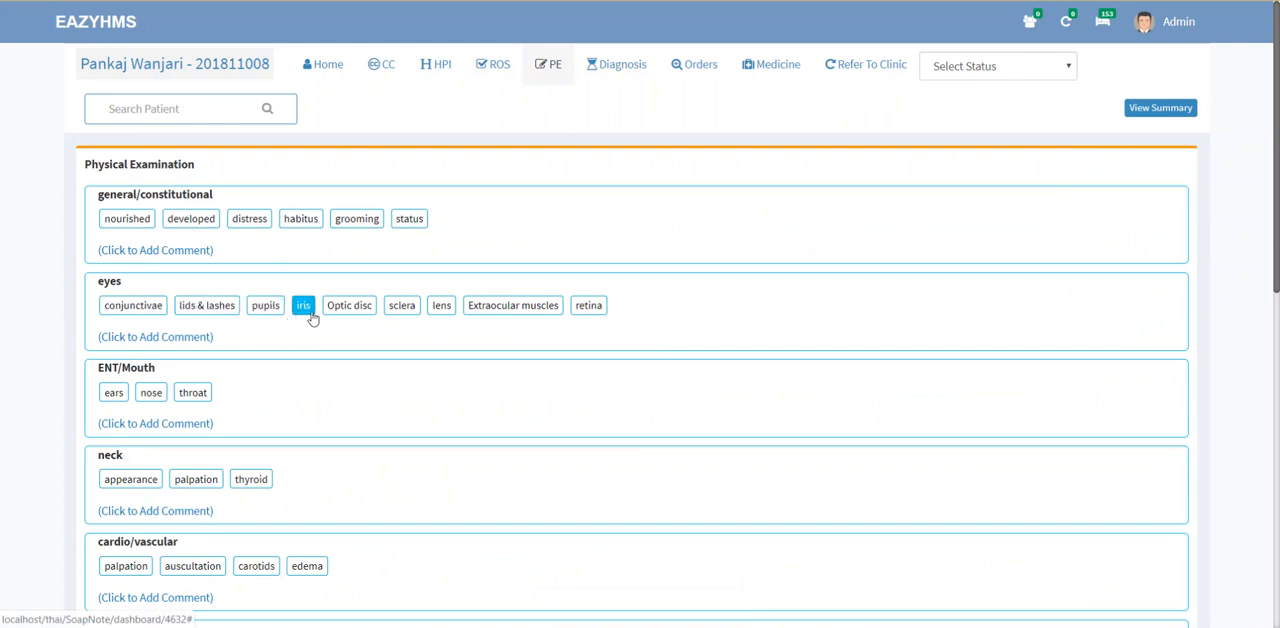
pyautogui.click(160, 314)
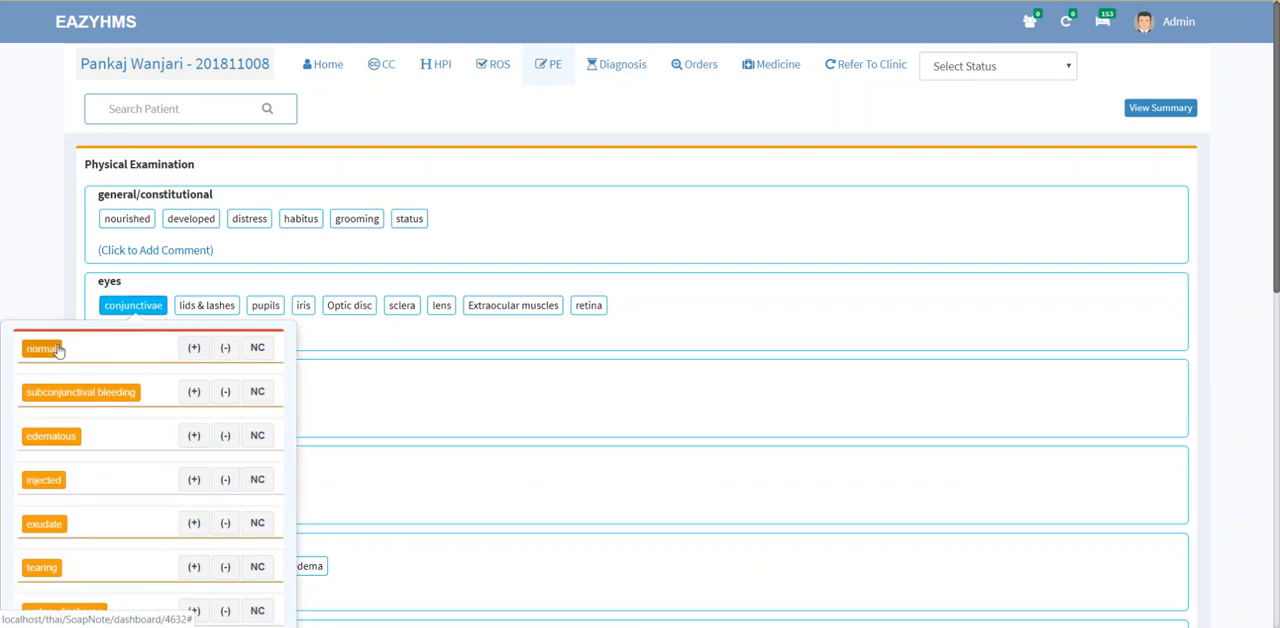
pyautogui.click(194, 350)
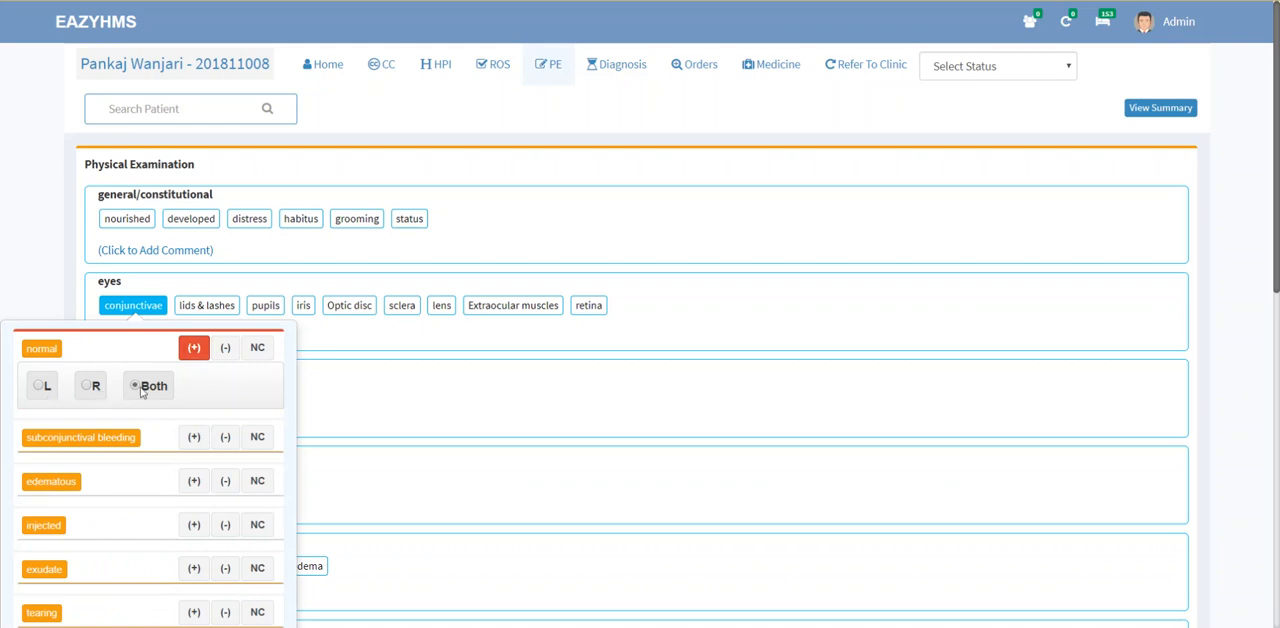
pyautogui.click(645, 247)
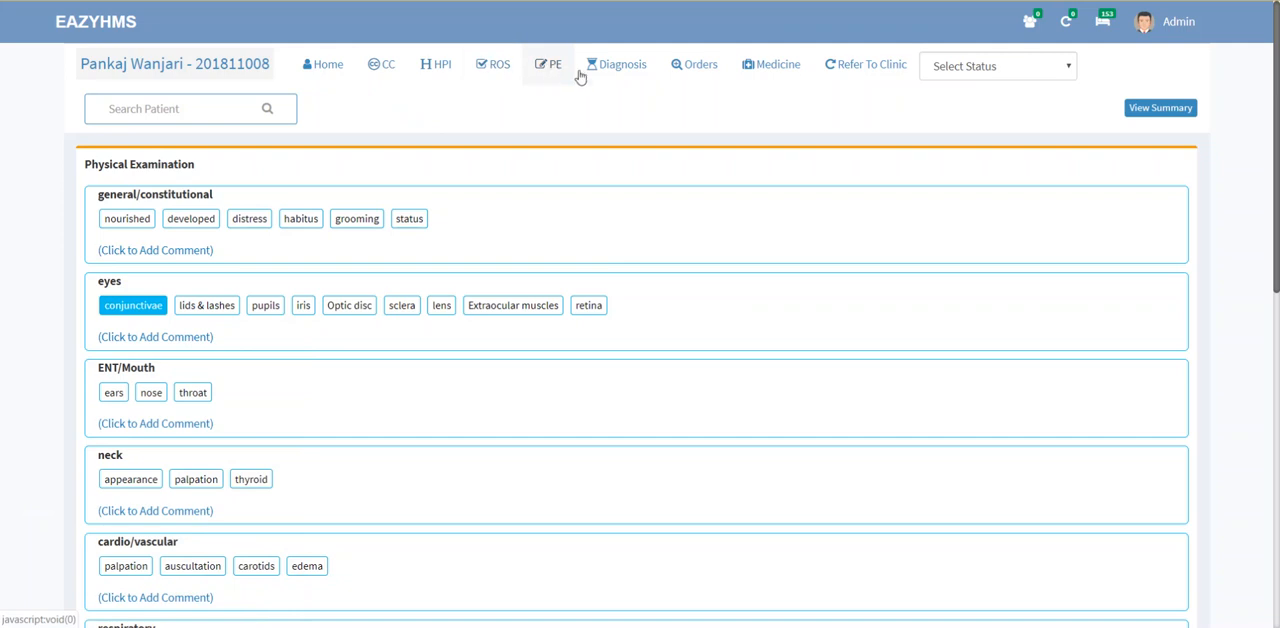
# Step: Search the provisional diagnoses for "eye" and choose 09849 - Other gonococcal infection of eye
pyautogui.click(619, 72)
pyautogui.click(233, 212)
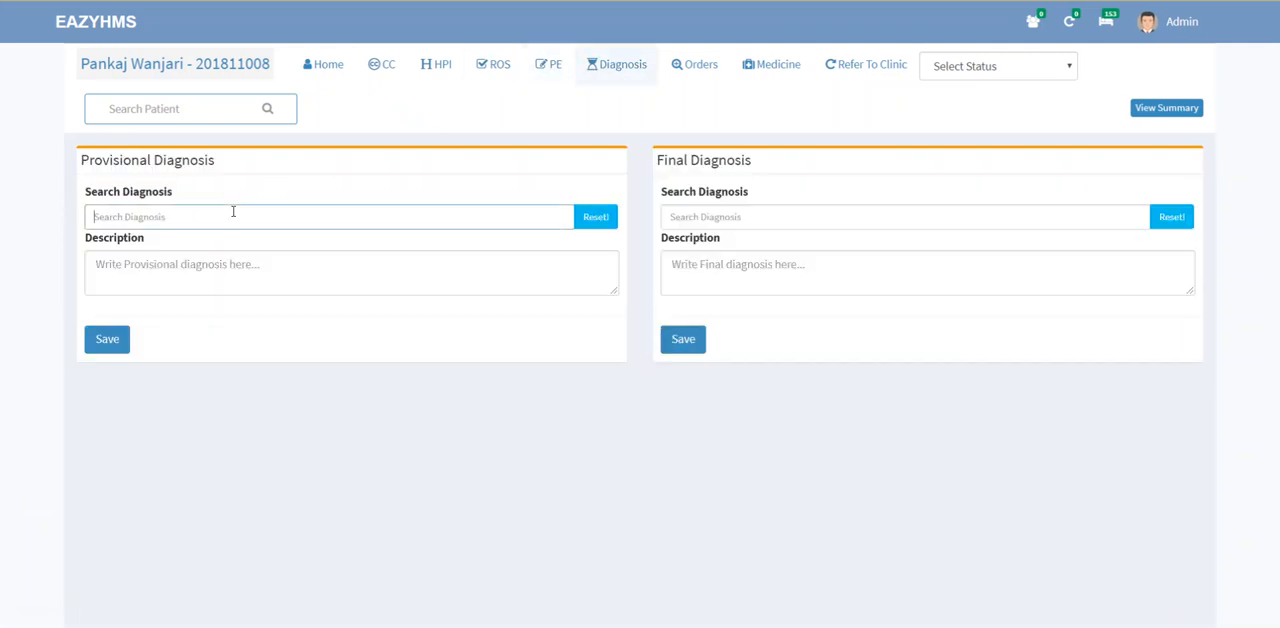
pyautogui.doubleClick(200, 162)
pyautogui.doubleClick(678, 164)
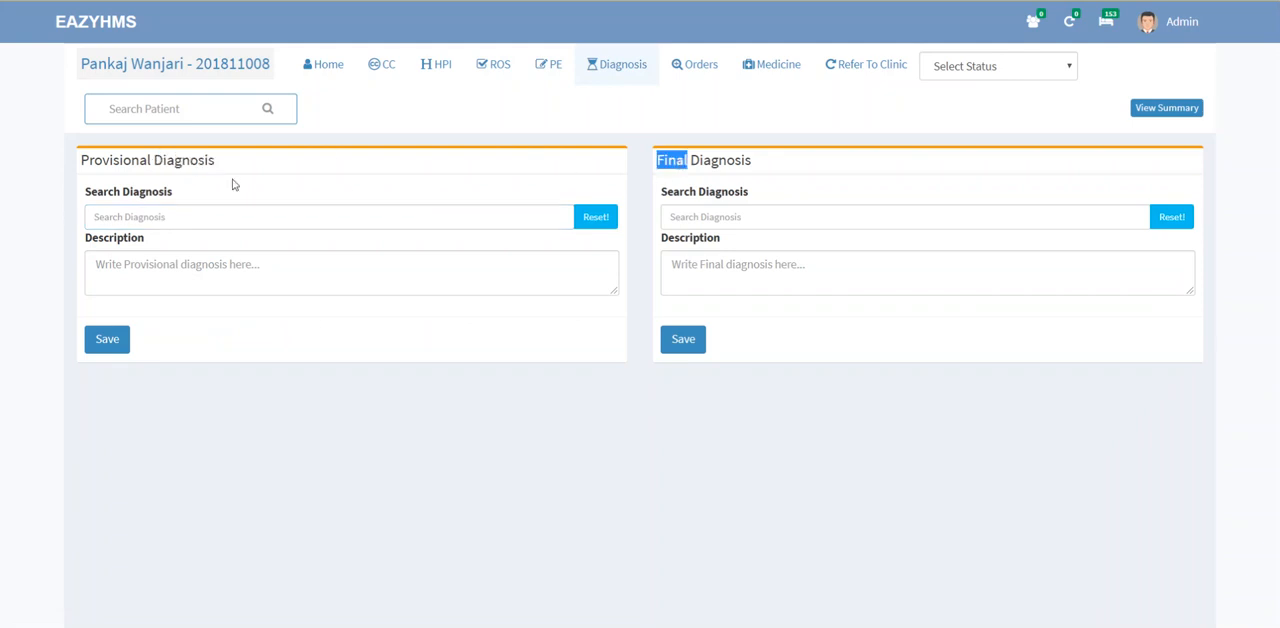
pyautogui.doubleClick(185, 161)
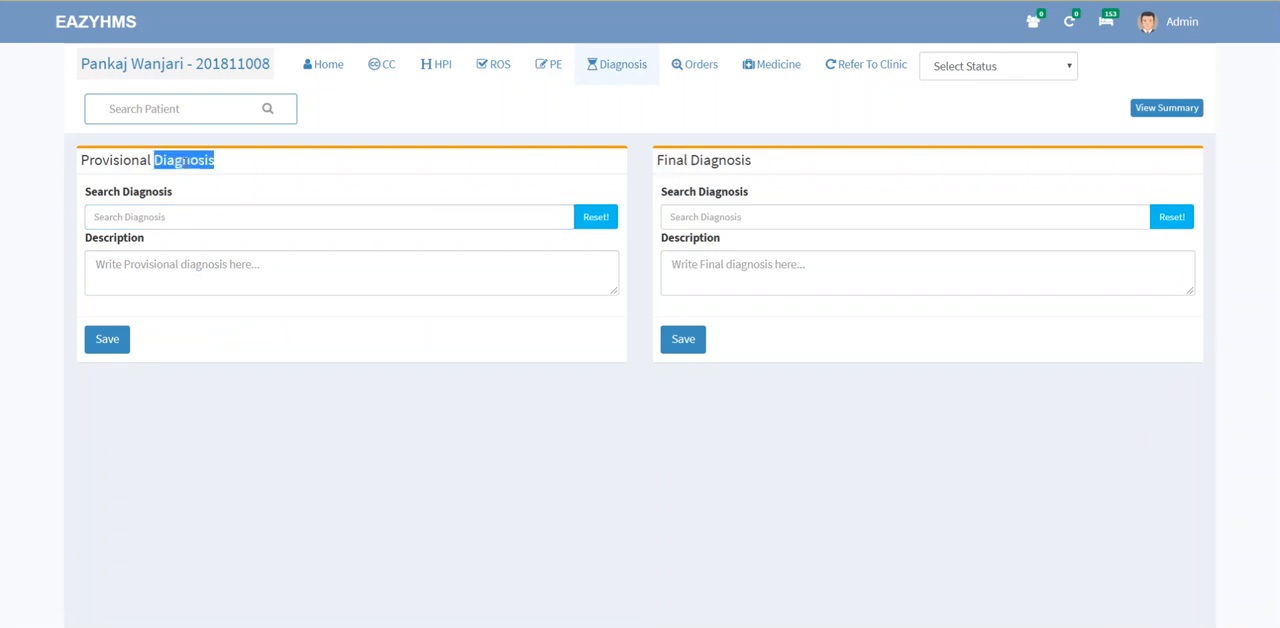
pyautogui.click(164, 220)
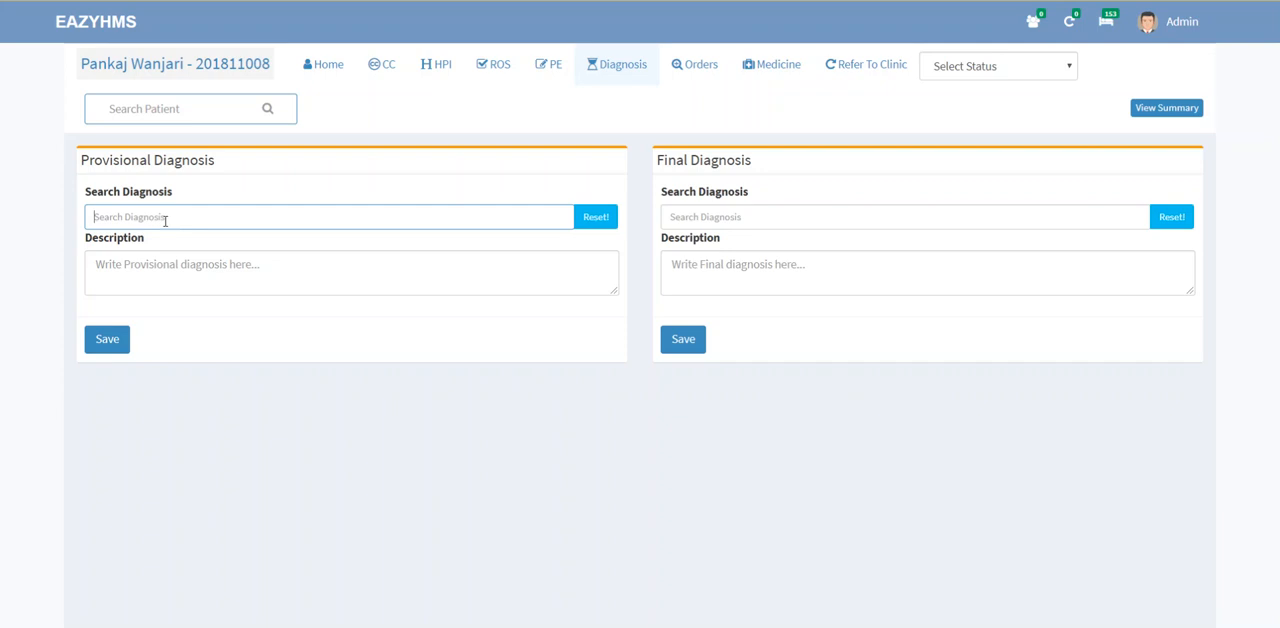
pyautogui.write('ca')
pyautogui.press('BackSpace')
pyautogui.write('ye')
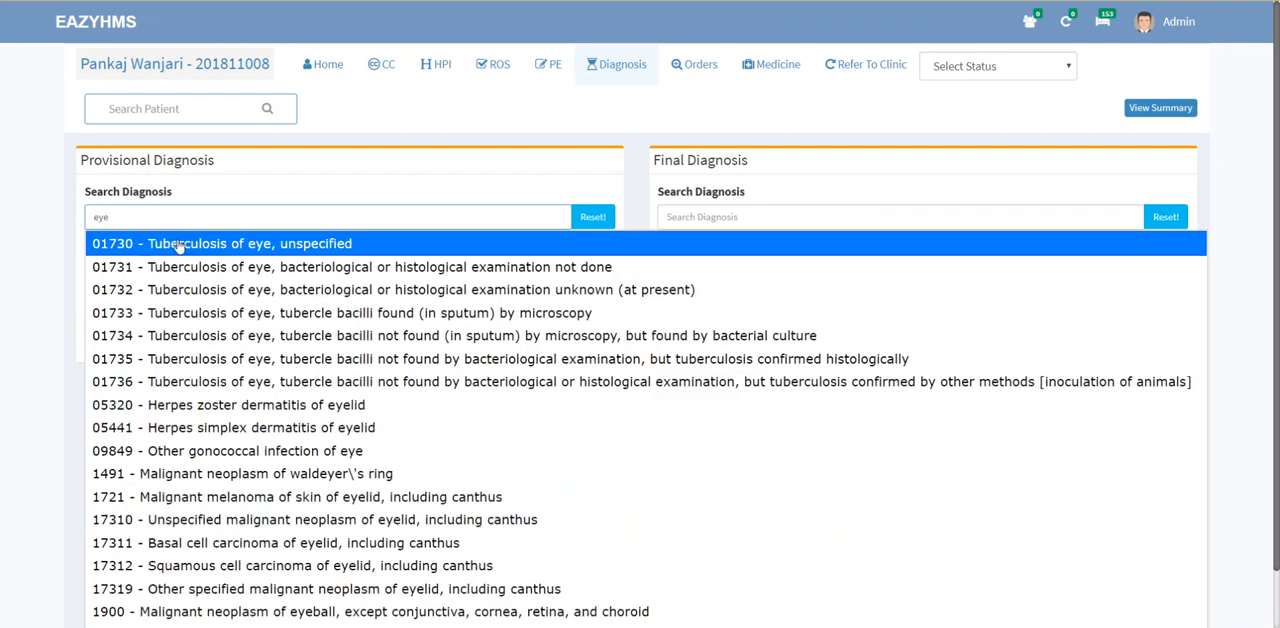
pyautogui.click(229, 451)
# Step: Append "--additional comment" to the provisional diagnosis description and save the diagnosis
pyautogui.click(312, 264)
pyautogui.write('--')
pyautogui.write('ional comment')
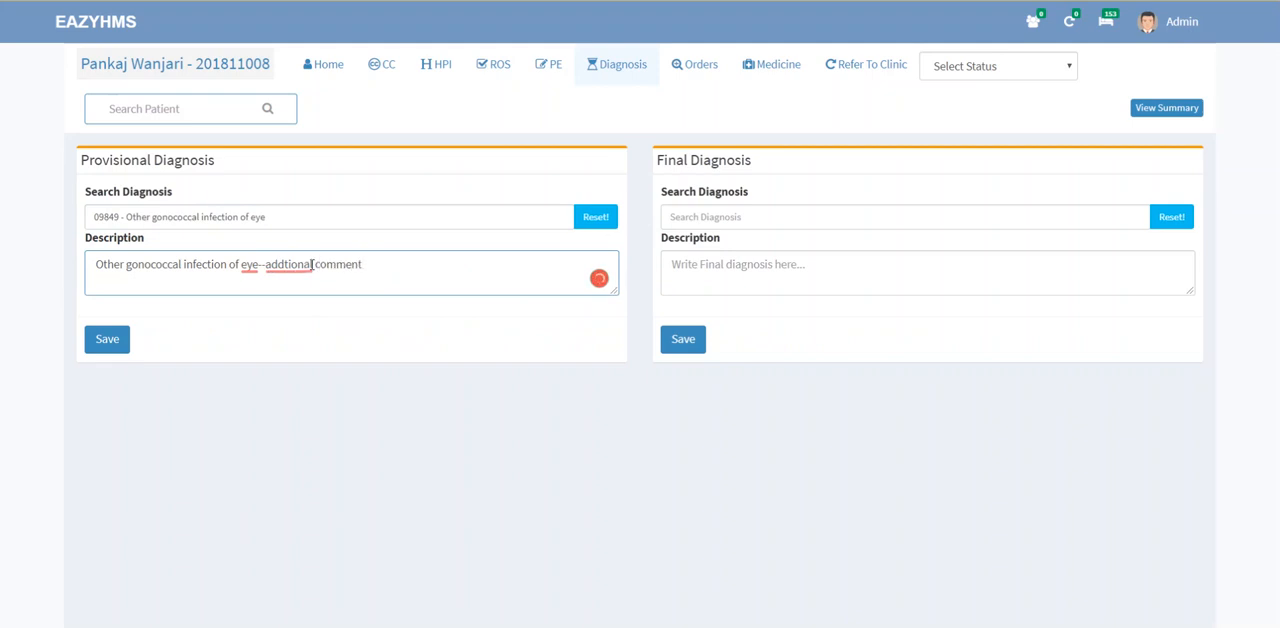
pyautogui.moveTo(312, 265)
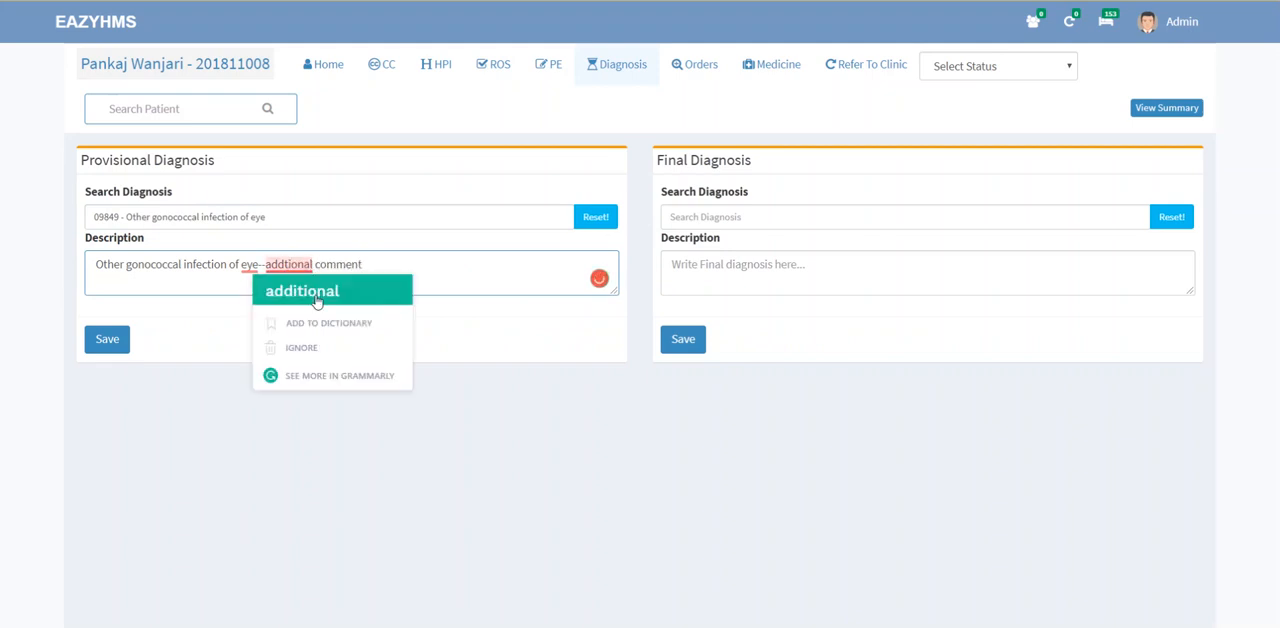
pyautogui.click(316, 291)
pyautogui.click(117, 345)
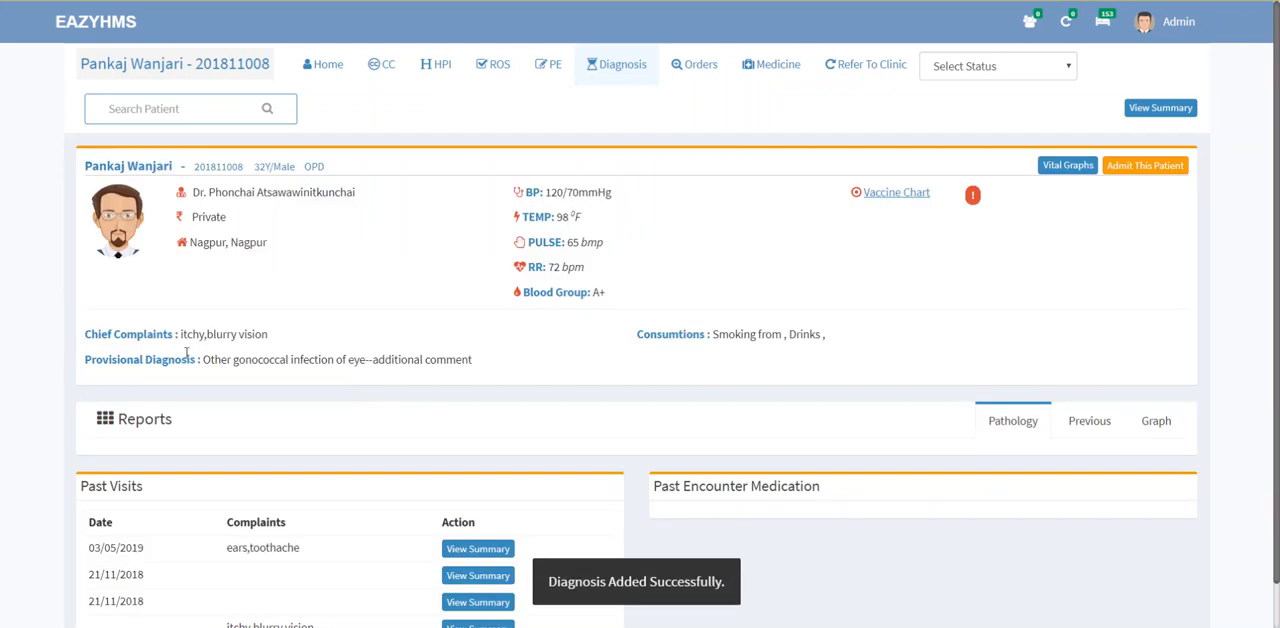
pyautogui.moveTo(127, 335); pyautogui.dragTo(244, 335)
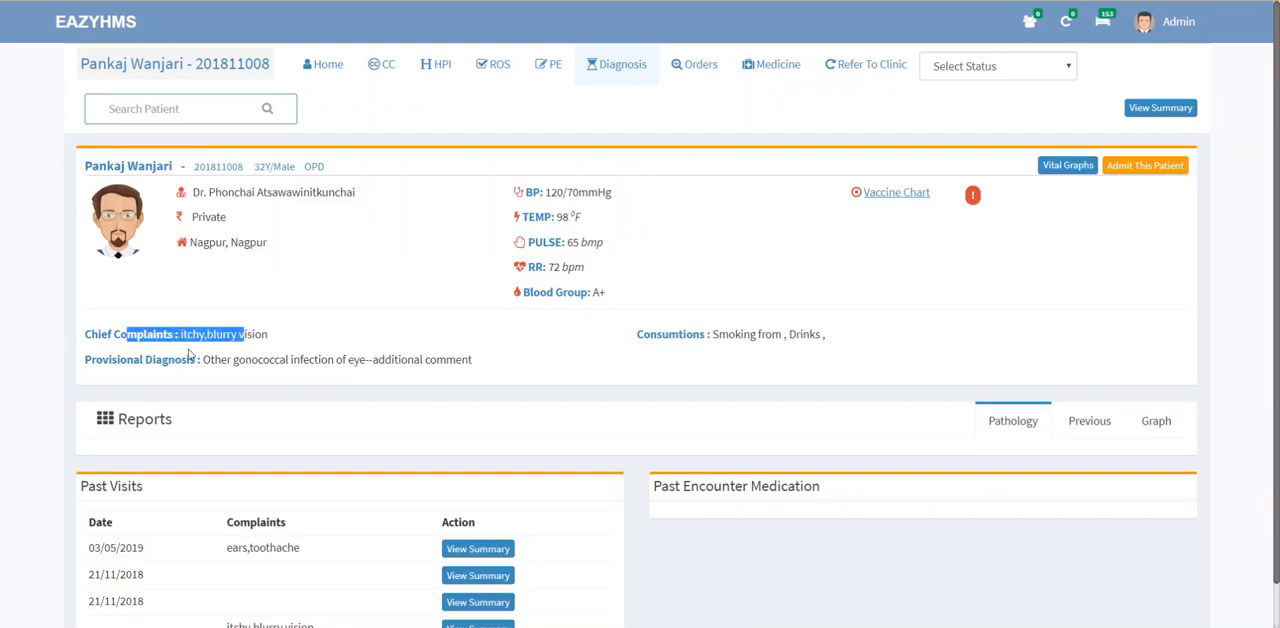
pyautogui.moveTo(175, 360); pyautogui.dragTo(311, 364)
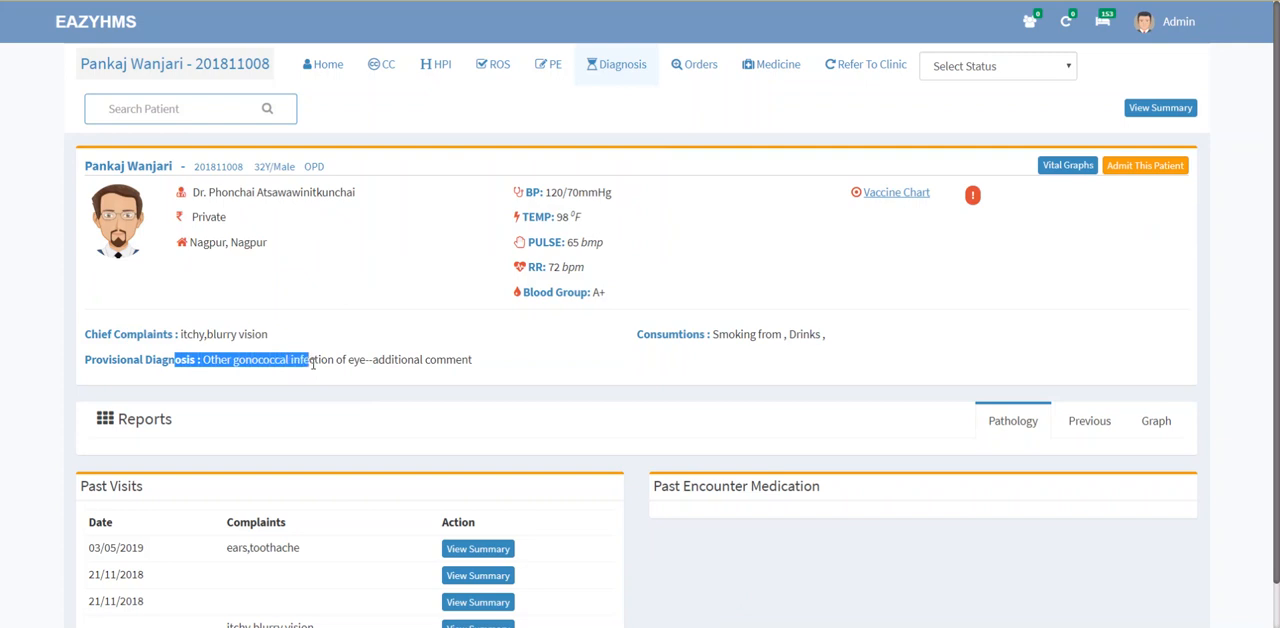
pyautogui.click(418, 356)
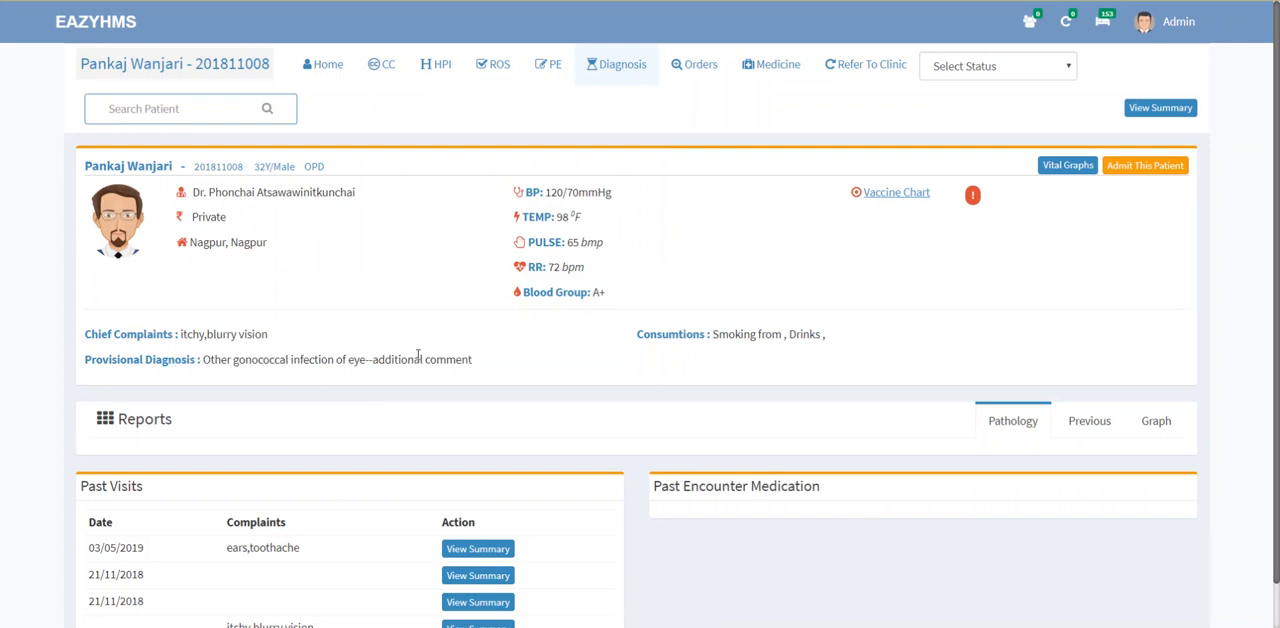
# Step: Order the CBC and LIPID PROFILE services from the Default group and save them
pyautogui.click(700, 70)
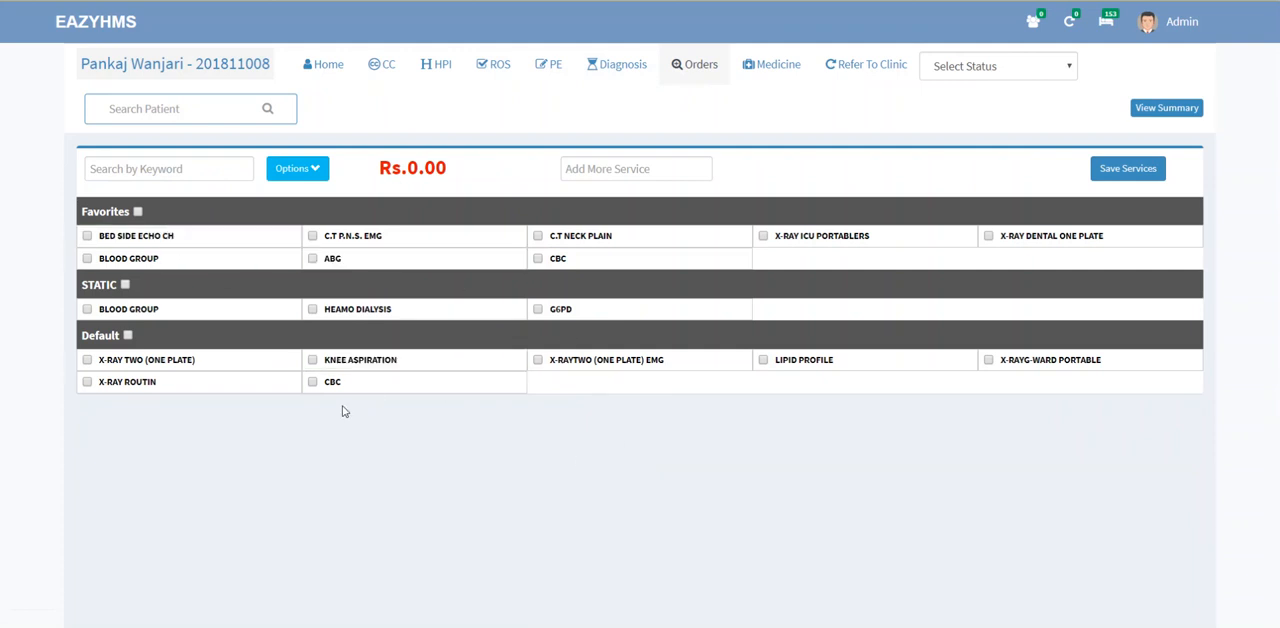
pyautogui.click(314, 384)
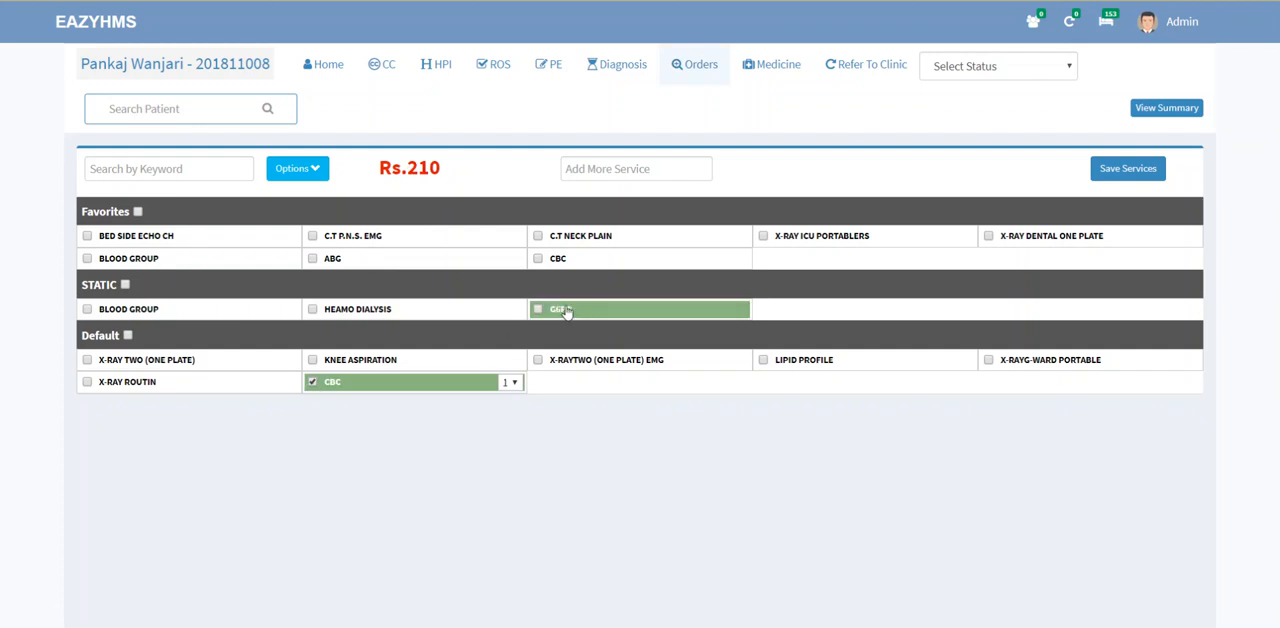
pyautogui.click(786, 366)
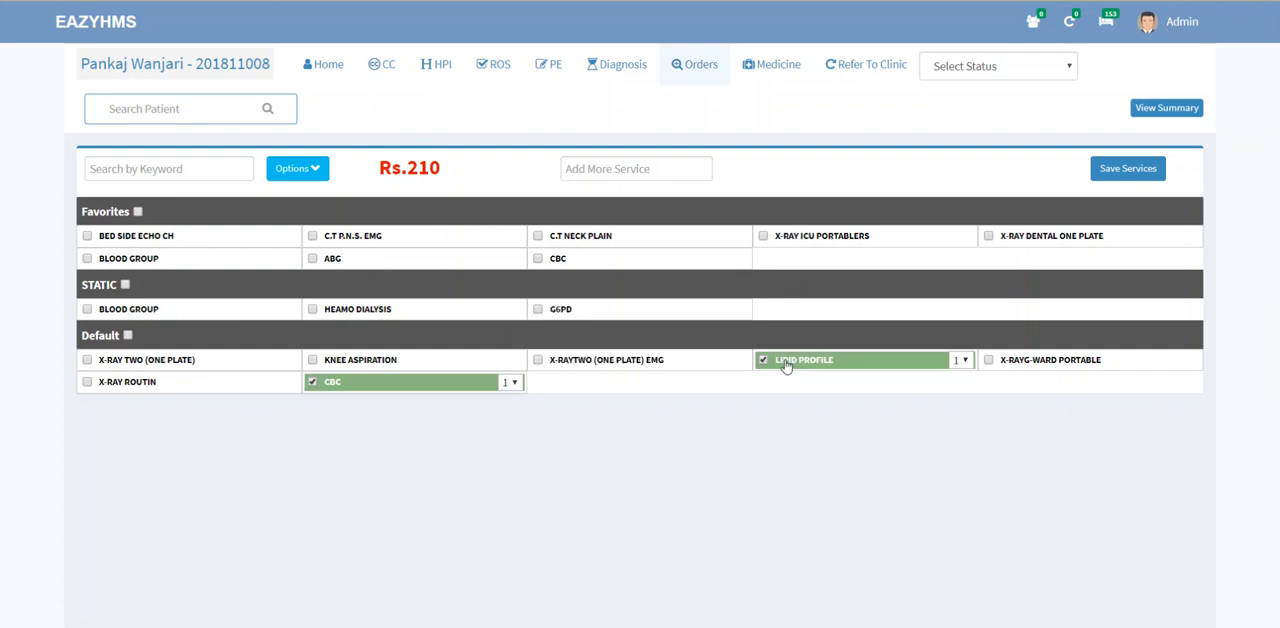
pyautogui.click(1134, 166)
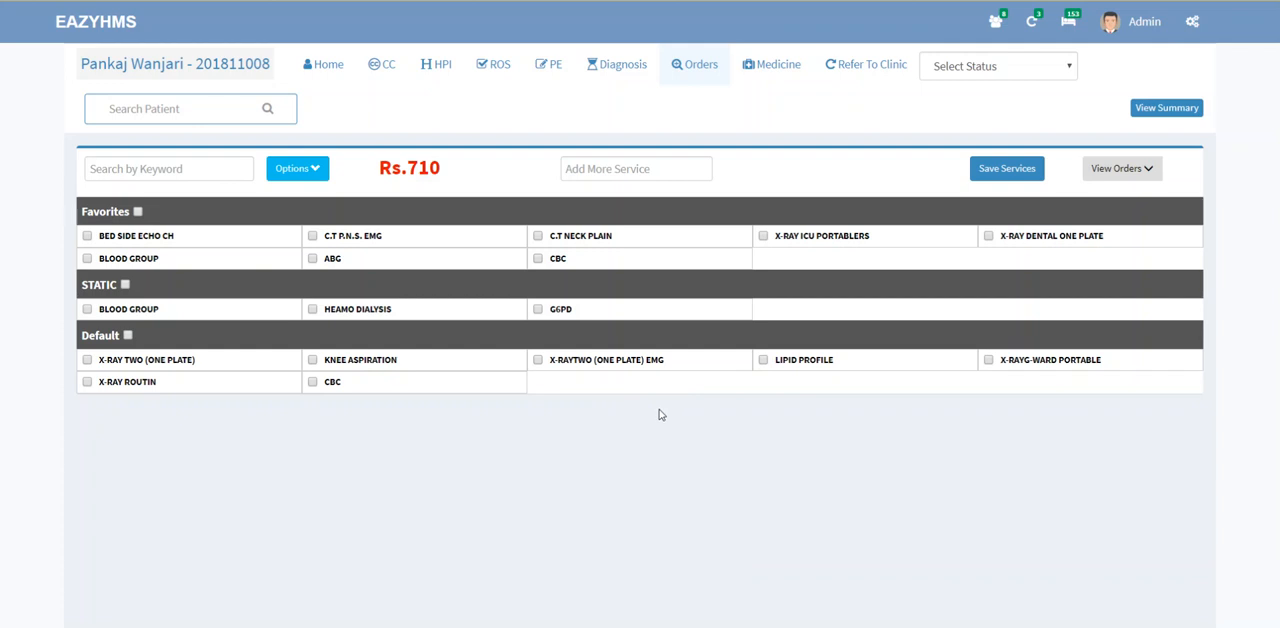
# Step: Start a prescription for Anabrez Tab with a power of 500 MG
pyautogui.click(779, 75)
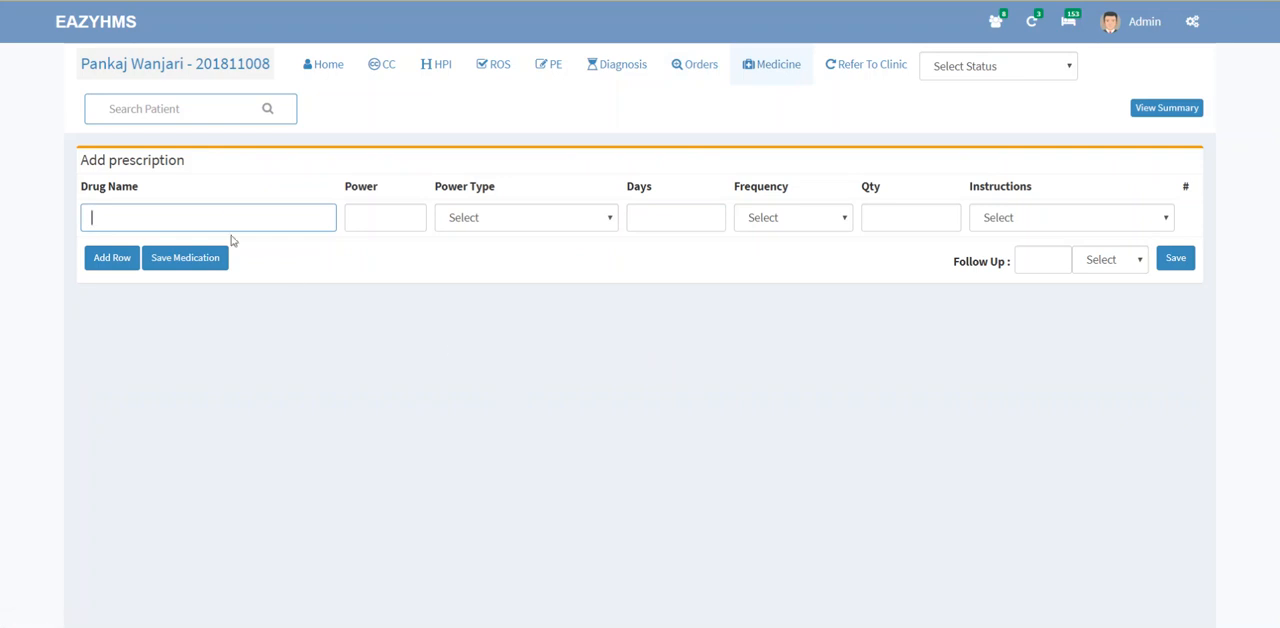
pyautogui.write('an')
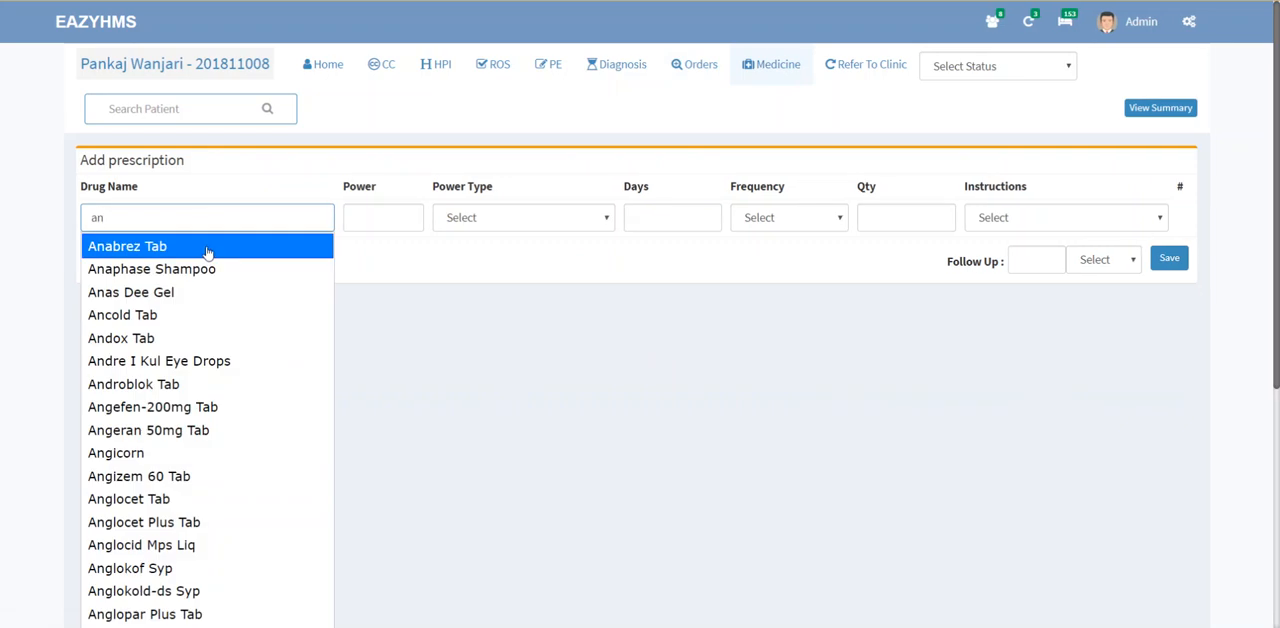
pyautogui.click(277, 249)
pyautogui.click(357, 218)
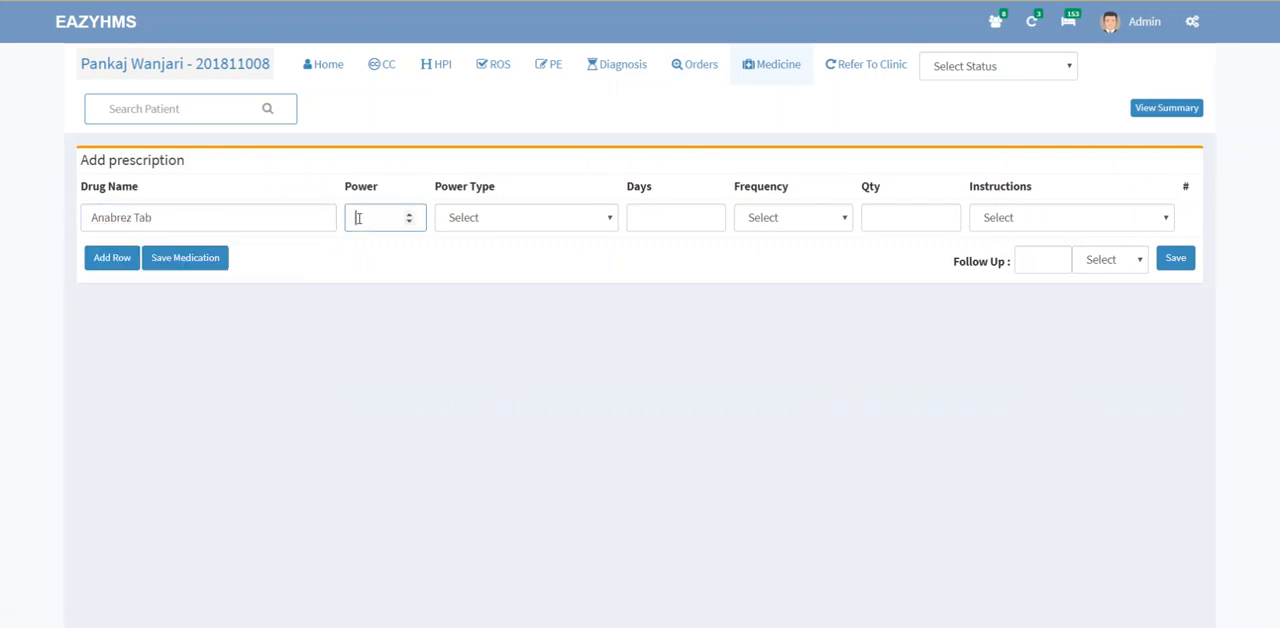
pyautogui.write('100')
pyautogui.press('Tab')
pyautogui.press('m')
# Step: Set the Anabrez Tab prescription to 10 days with frequency BD, leaving its instructions unselected
pyautogui.click(690, 219)
pyautogui.write('10')
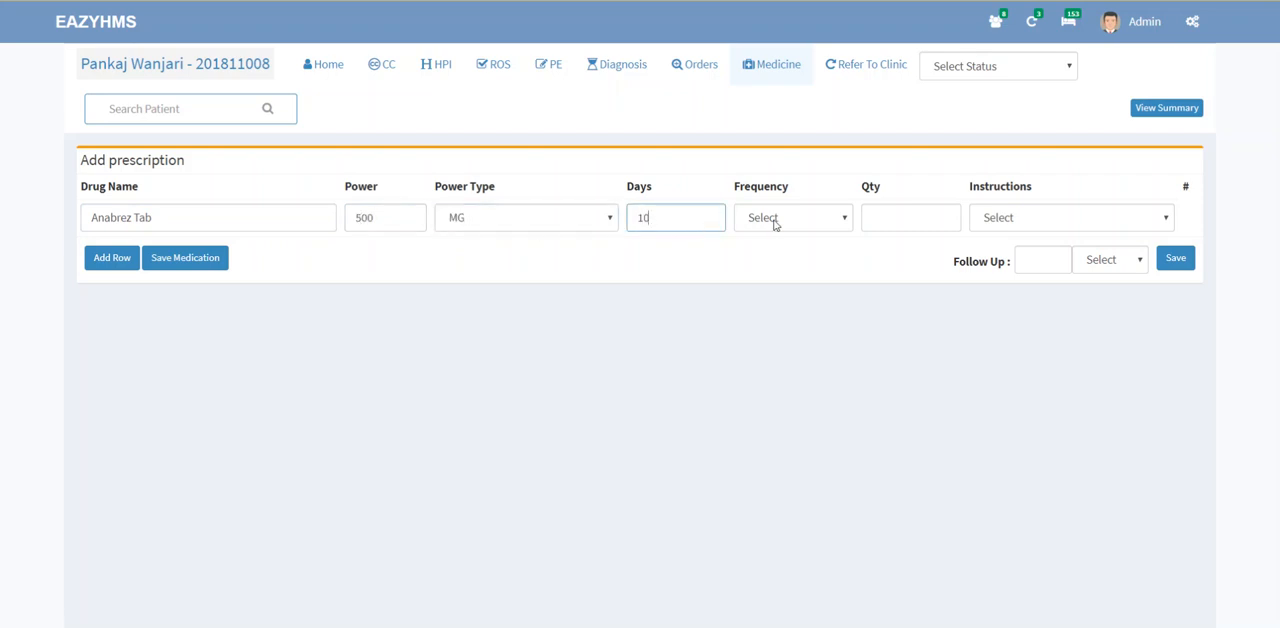
pyautogui.click(774, 222)
pyautogui.click(772, 272)
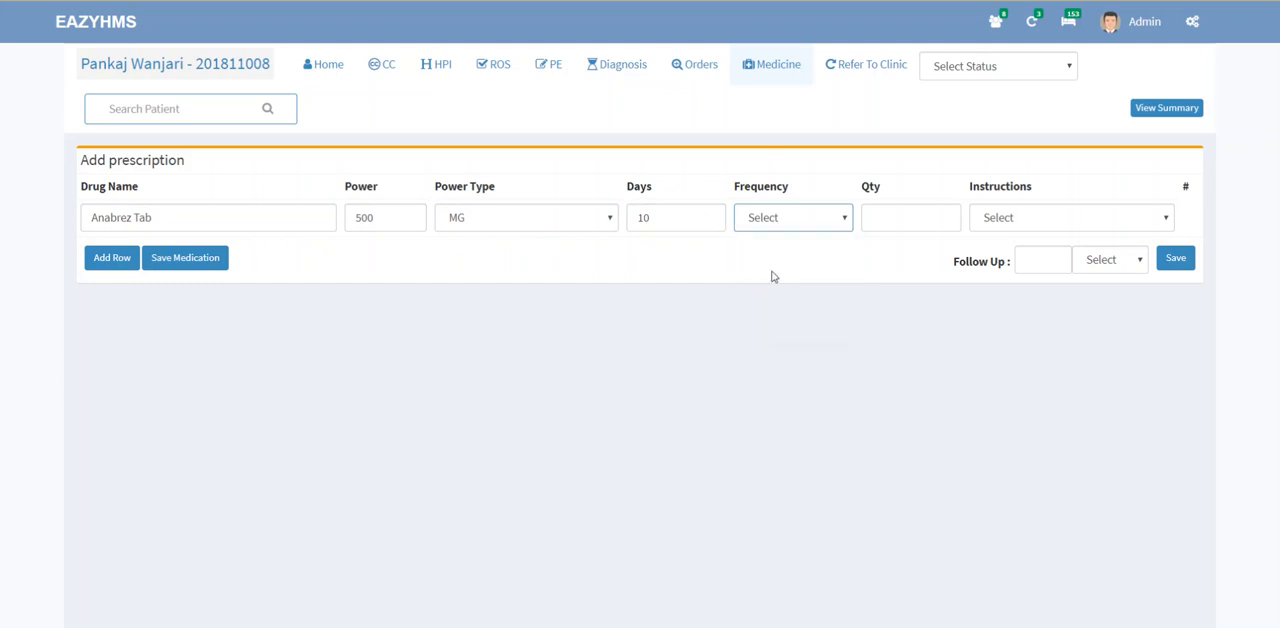
pyautogui.click(1028, 220)
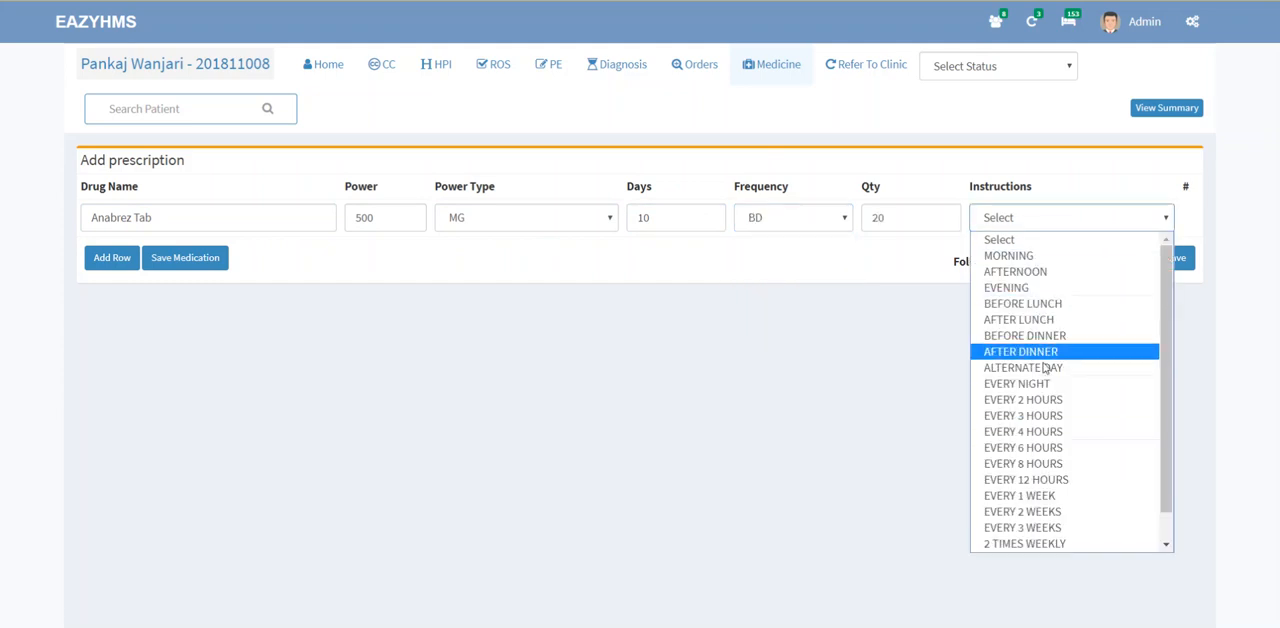
pyautogui.click(720, 325)
# Step: Add a second prescription row for Angefen-200mg Tab with a power of 200 MG
pyautogui.click(126, 252)
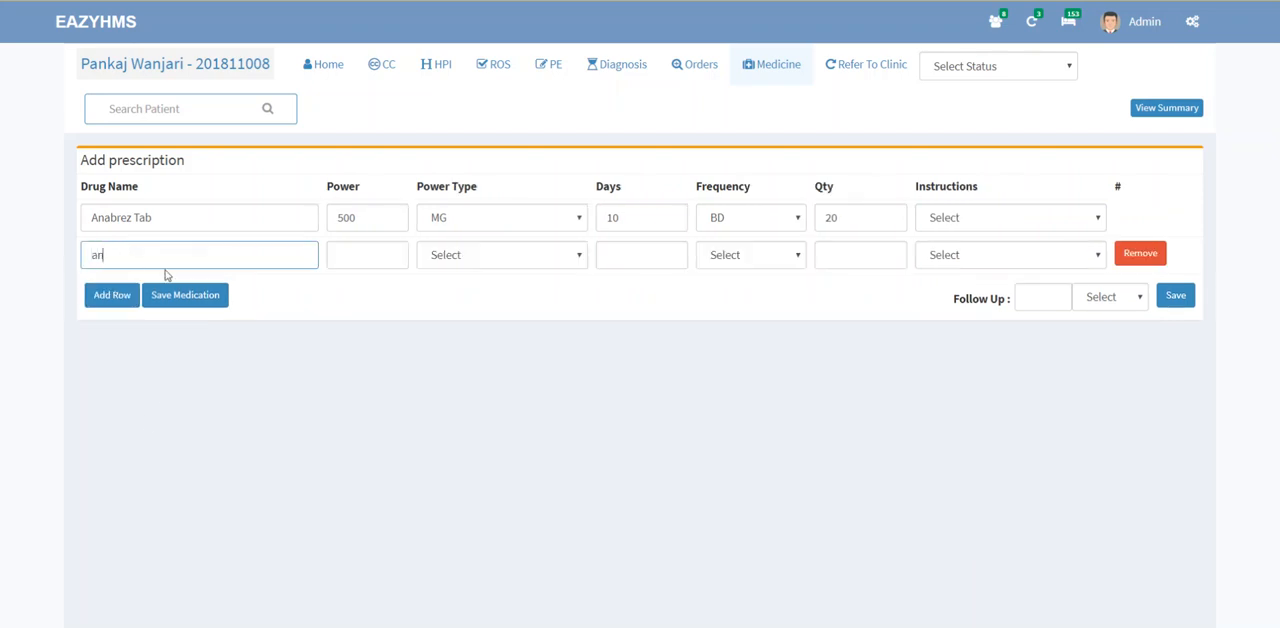
pyautogui.write('an')
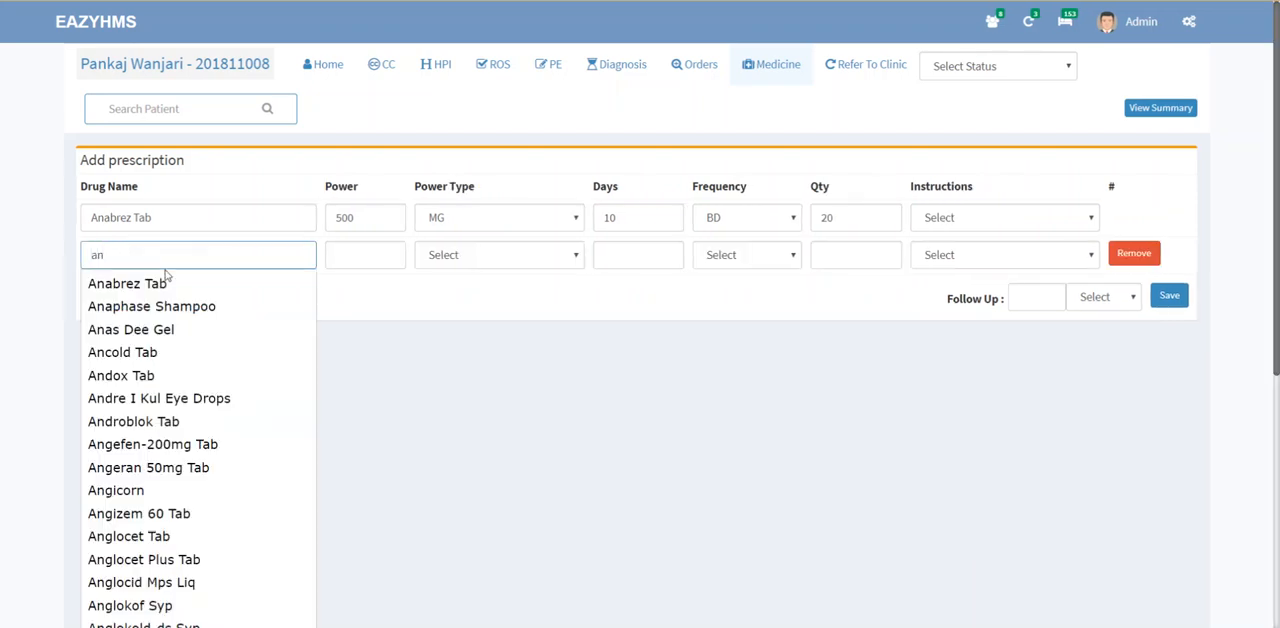
pyautogui.click(191, 444)
pyautogui.click(355, 258)
pyautogui.write('200')
pyautogui.press('Tab')
pyautogui.press('m')
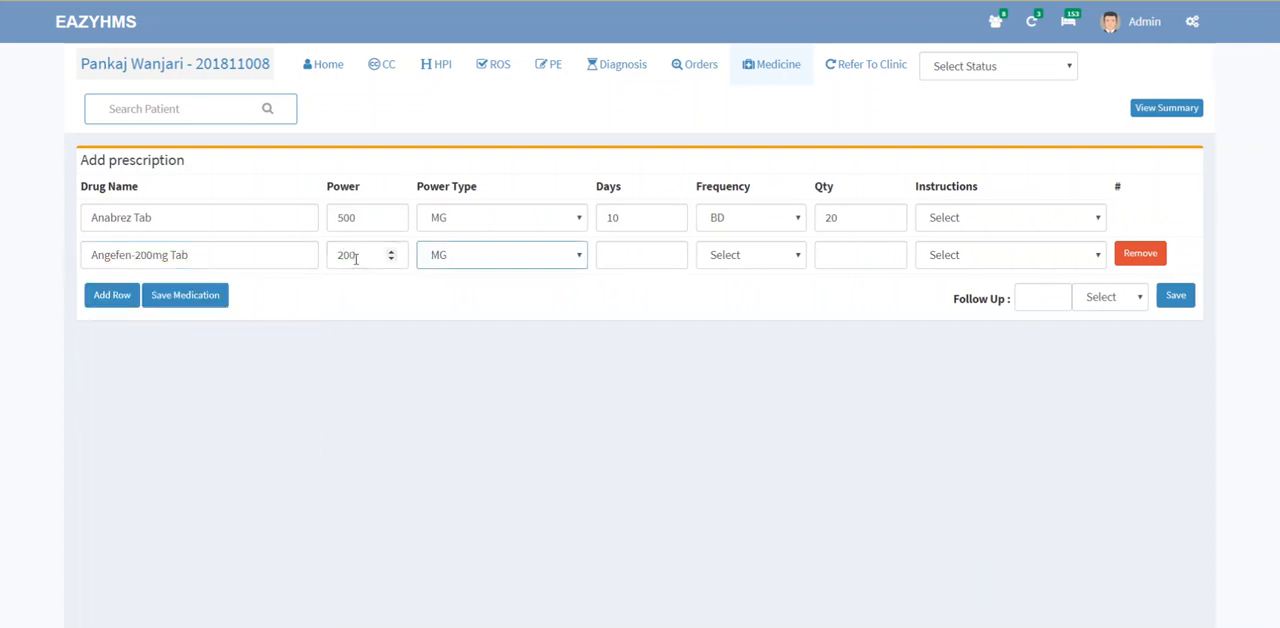
# Step: Set Angefen-200mg Tab to 10 days with frequency BD and save the medication list
pyautogui.click(619, 252)
pyautogui.write('10')
pyautogui.click(700, 259)
pyautogui.click(700, 260)
pyautogui.click(700, 262)
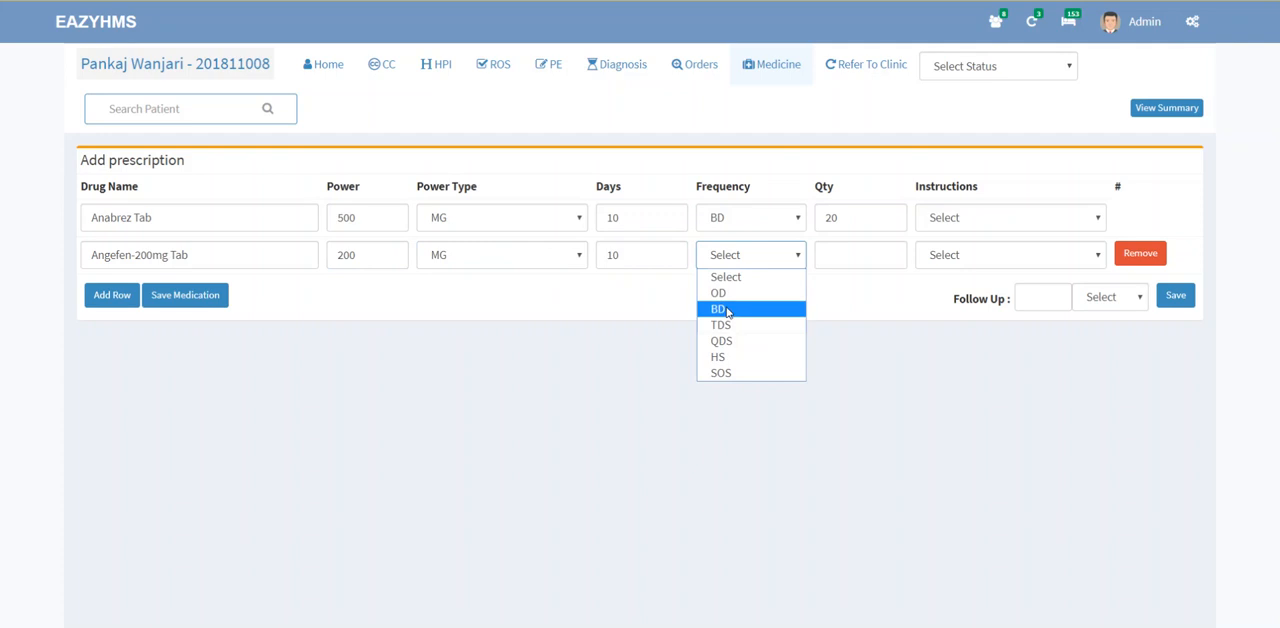
pyautogui.click(718, 309)
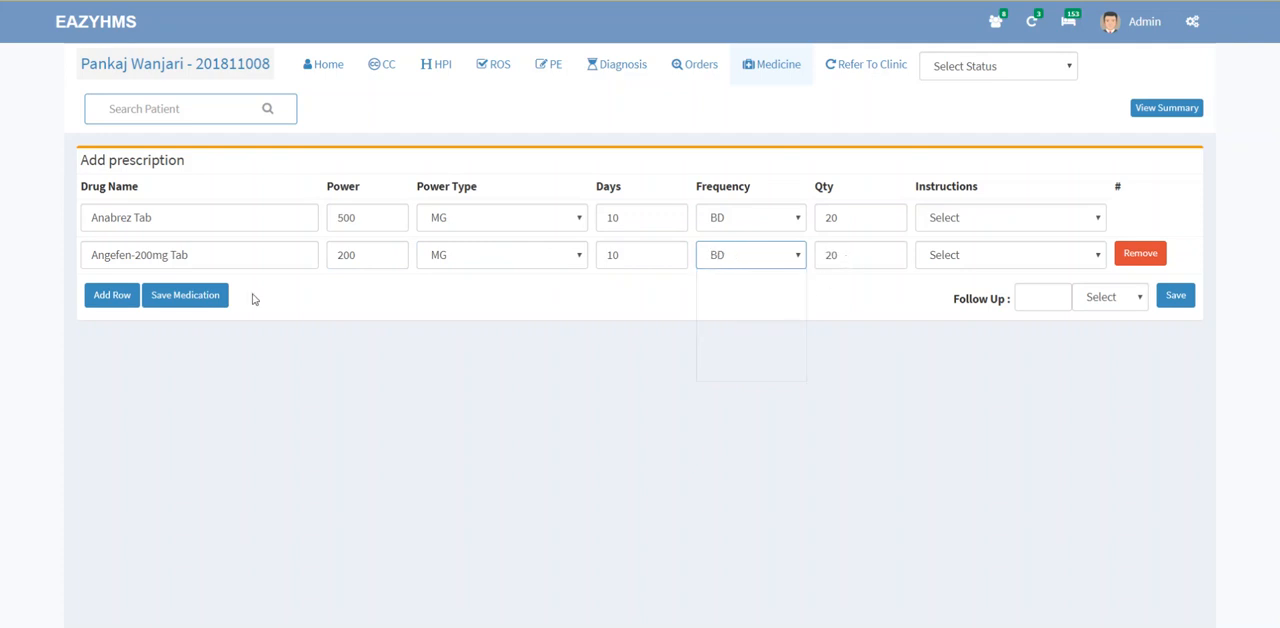
pyautogui.click(212, 298)
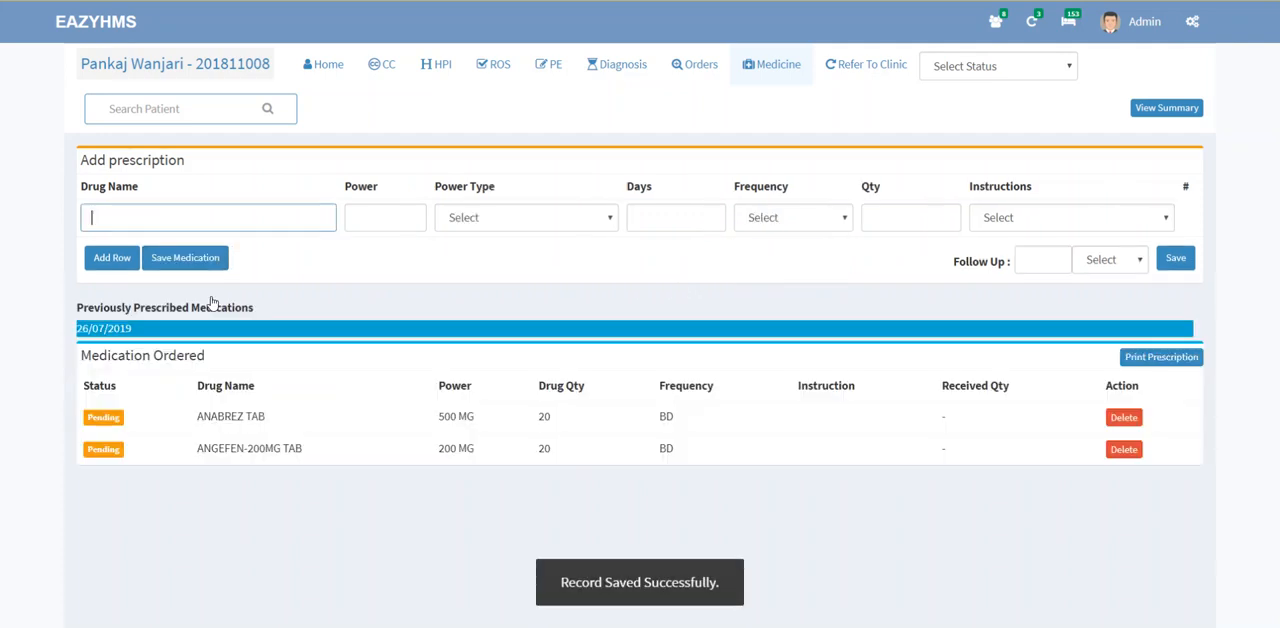
pyautogui.moveTo(230, 416); pyautogui.dragTo(689, 451)
pyautogui.click(686, 486)
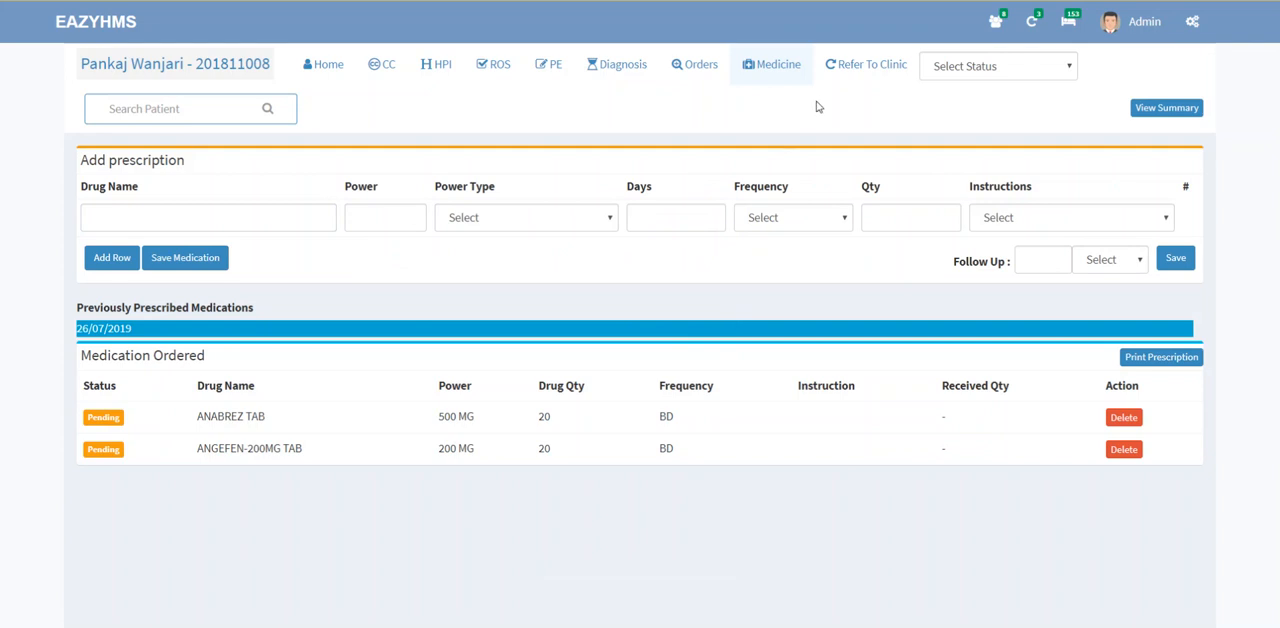
# Step: Fill in a referral to the CARDIOLOGY clinic and choose the receiving doctor
pyautogui.click(845, 70)
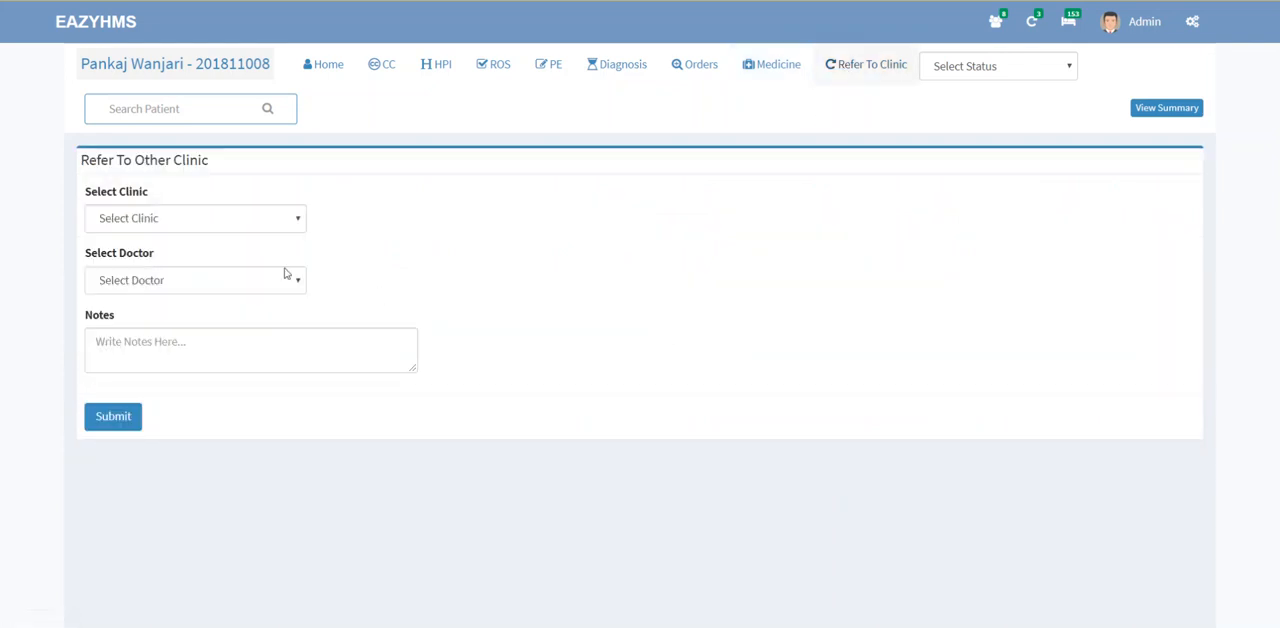
pyautogui.click(238, 224)
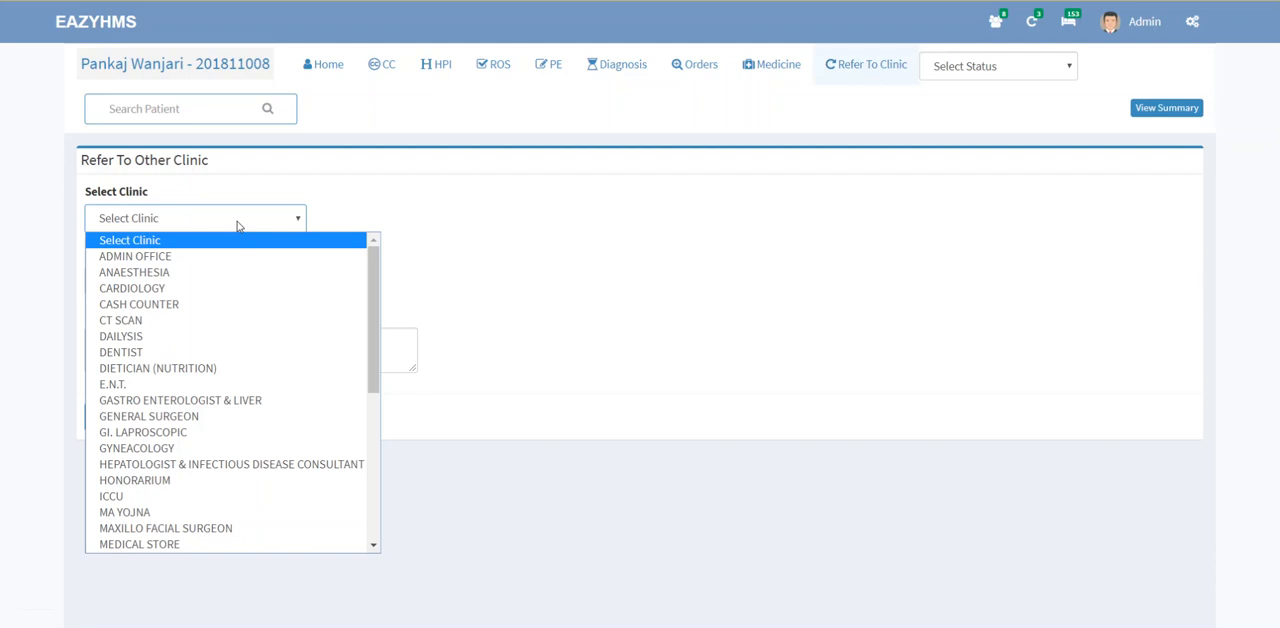
pyautogui.click(220, 289)
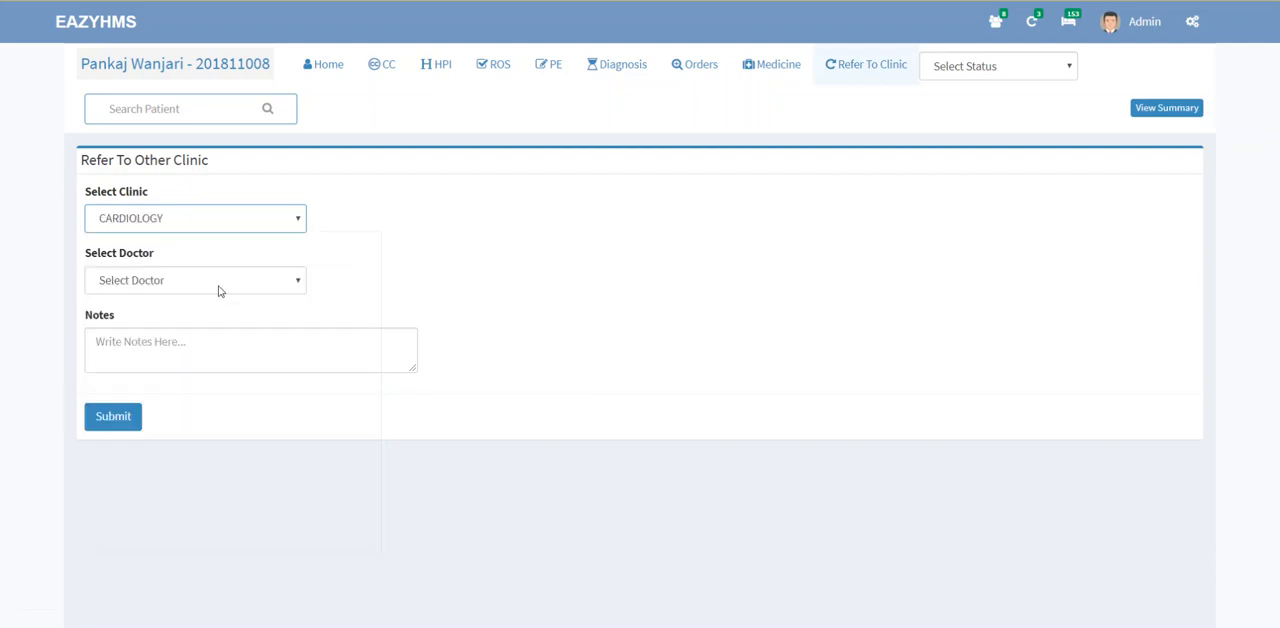
pyautogui.click(220, 290)
pyautogui.click(182, 334)
# Step: Add the note "please check....with...." to the clinic referral and submit it
pyautogui.click(188, 353)
pyautogui.write('ple')
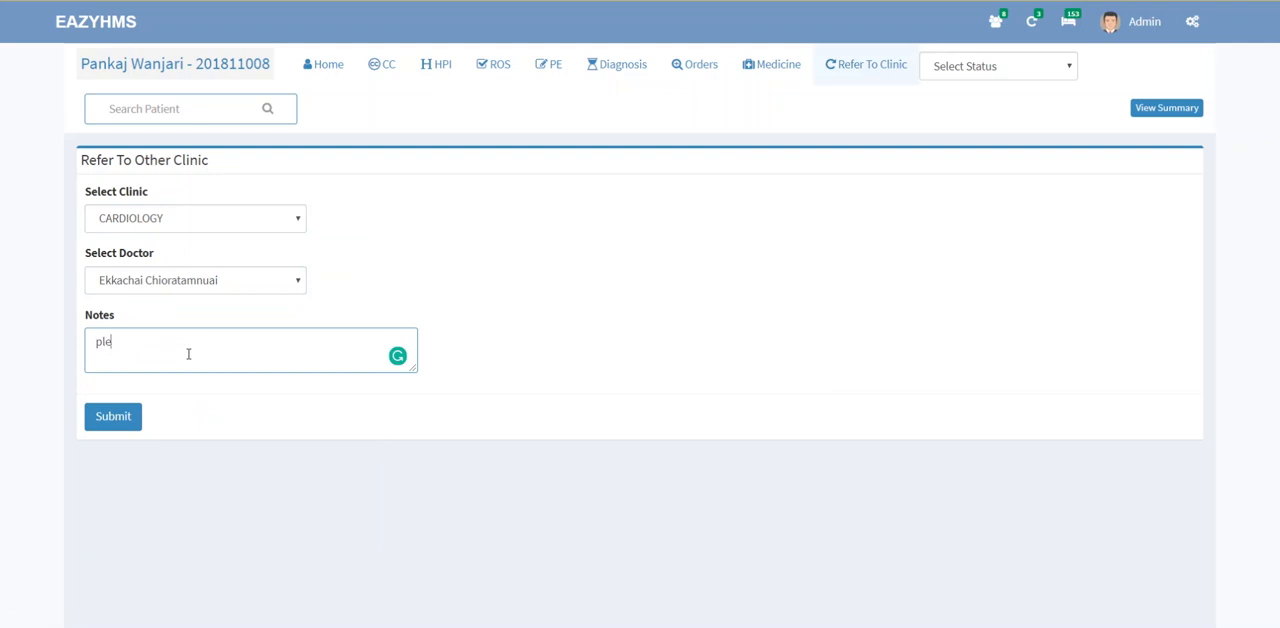
pyautogui.write('ase check....woith....')
pyautogui.click(116, 417)
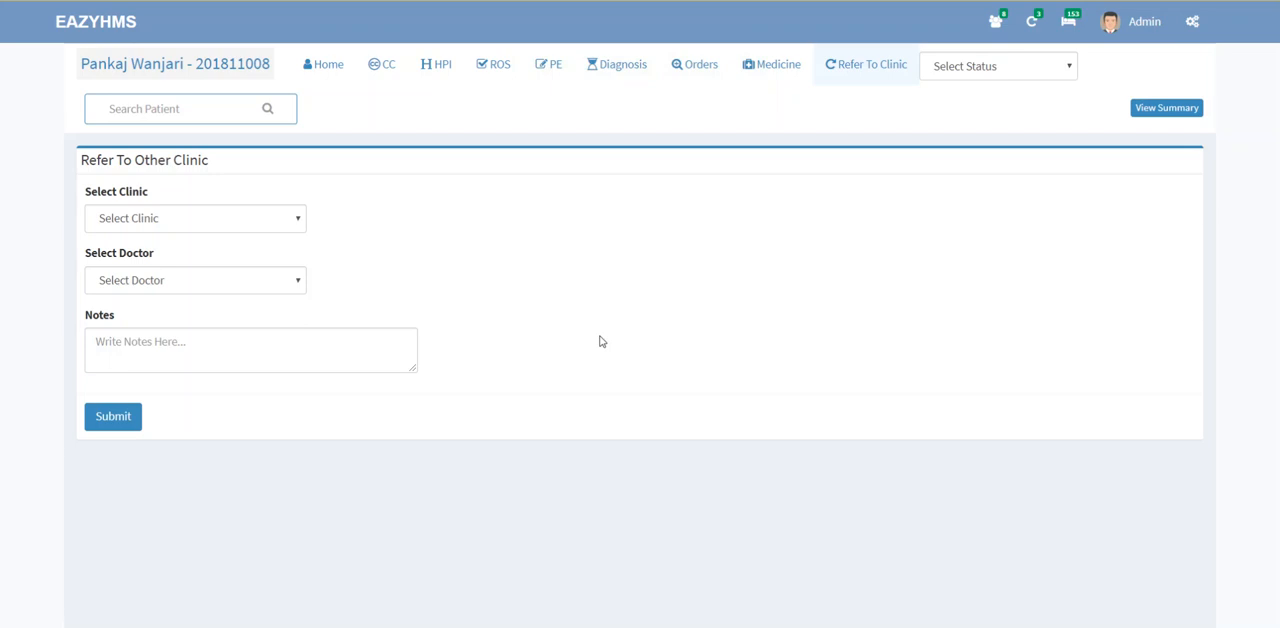
# Step: Set the patient's status to Consultation Completed
pyautogui.click(993, 70)
pyautogui.click(862, 121)
pyautogui.click(949, 72)
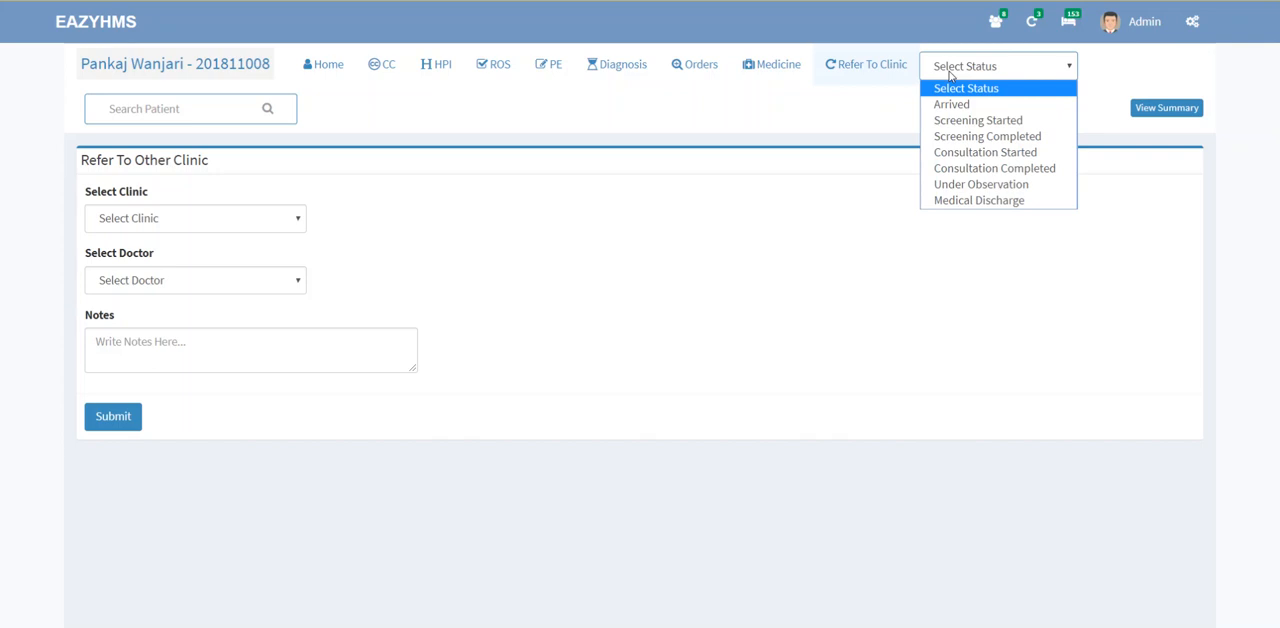
pyautogui.click(960, 169)
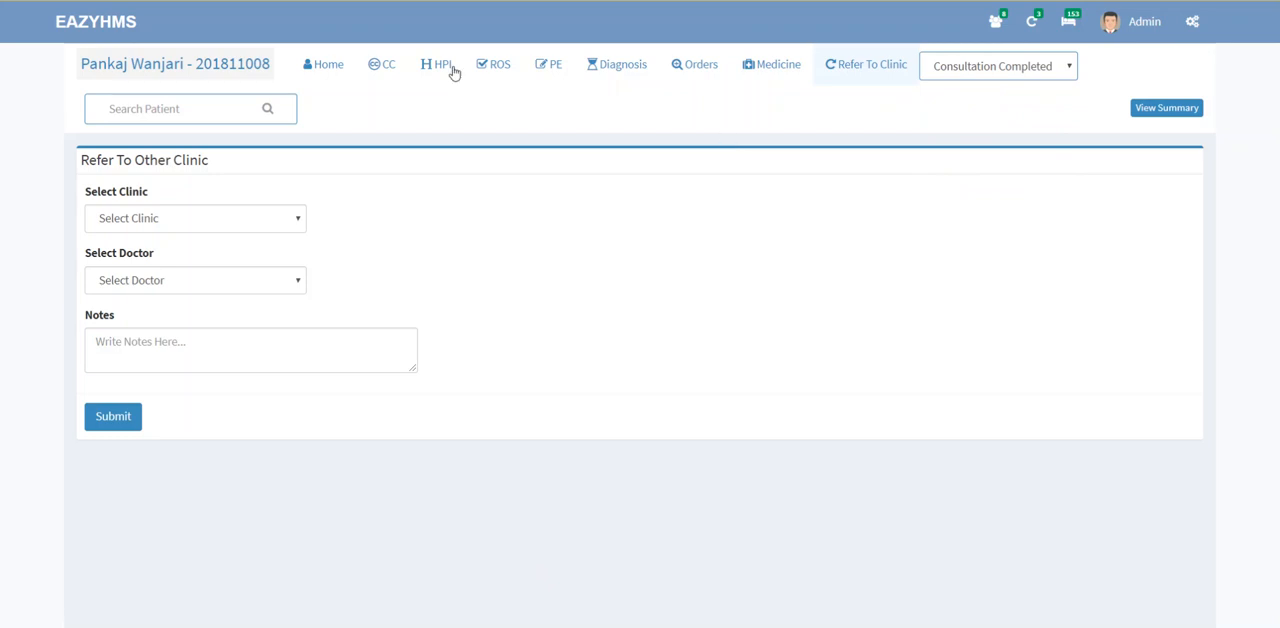
# Step: Open the second patient in the Consulted list and request that this patient be admitted
pyautogui.click(329, 65)
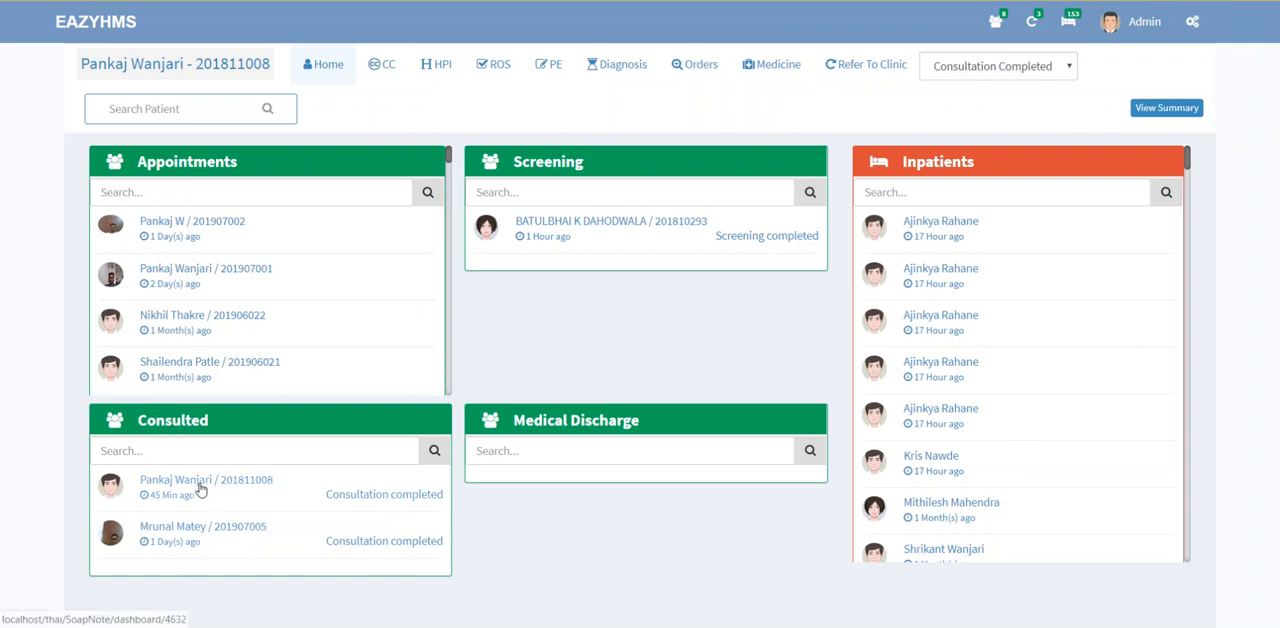
pyautogui.click(201, 535)
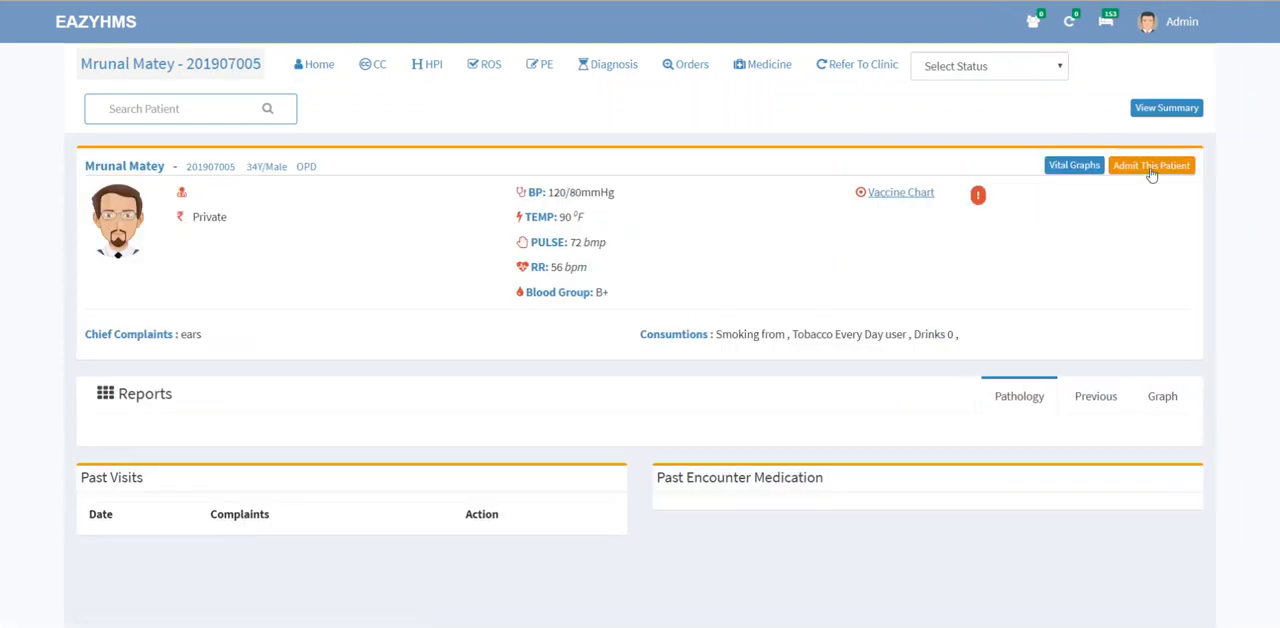
pyautogui.click(1142, 172)
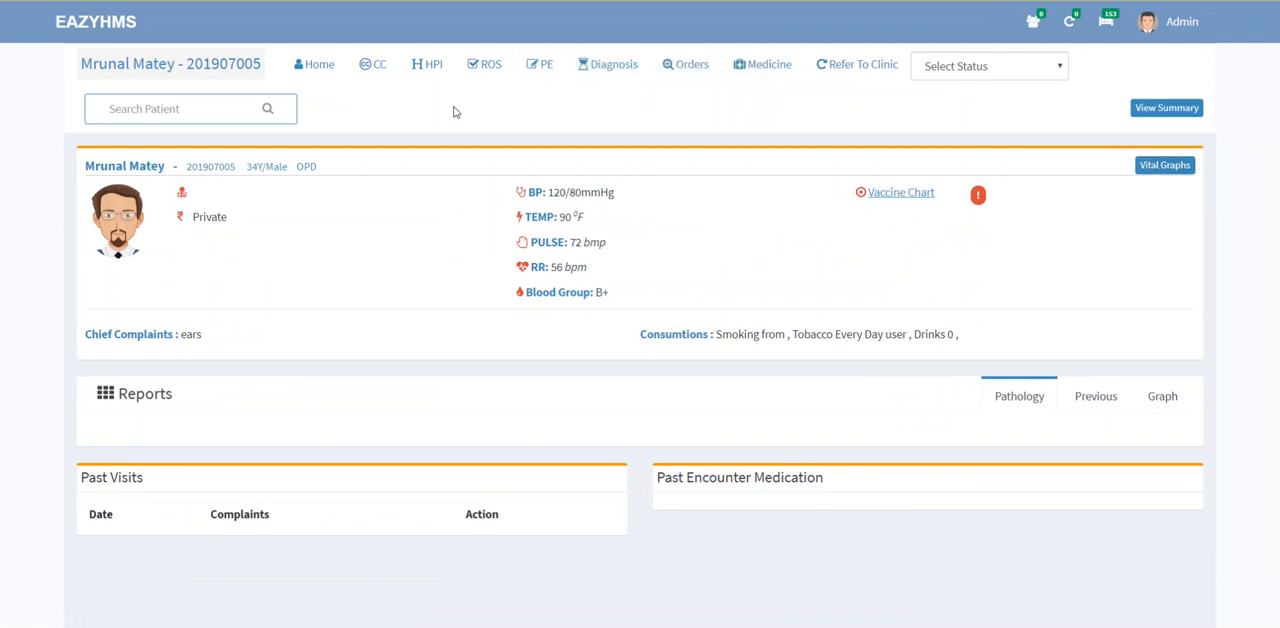
# Step: Review the visit summary of the remaining consulted patient, including vitals, physical examination, assessment, lab orders and prescription, and close it
pyautogui.click(324, 72)
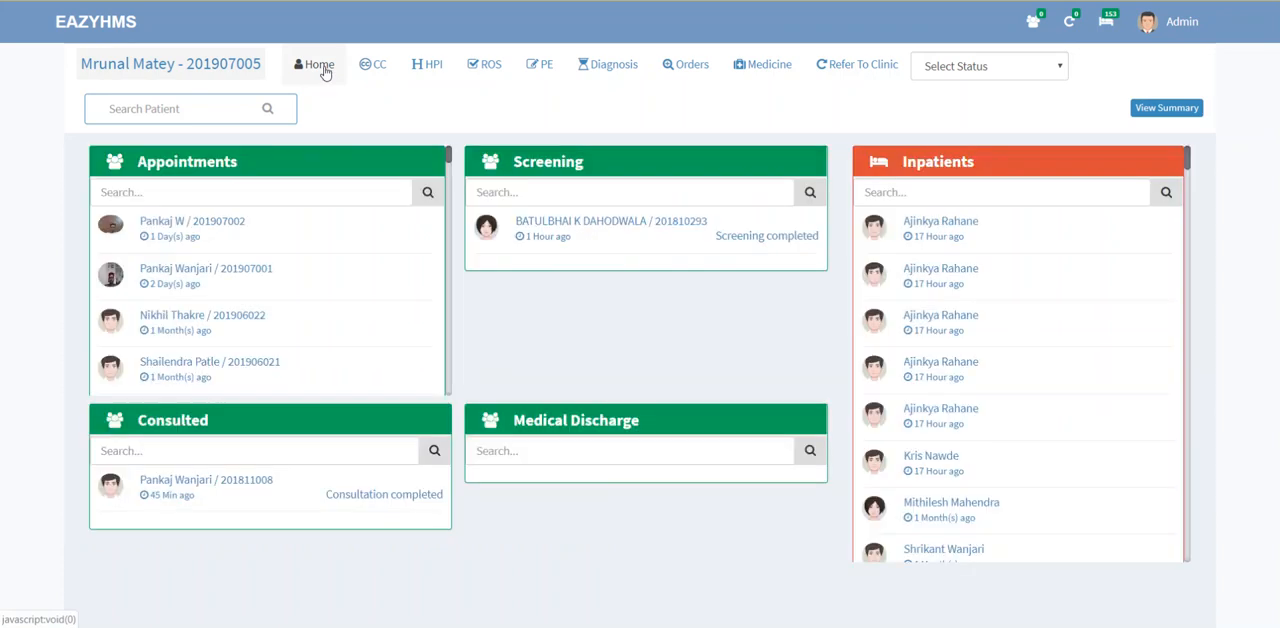
pyautogui.click(229, 486)
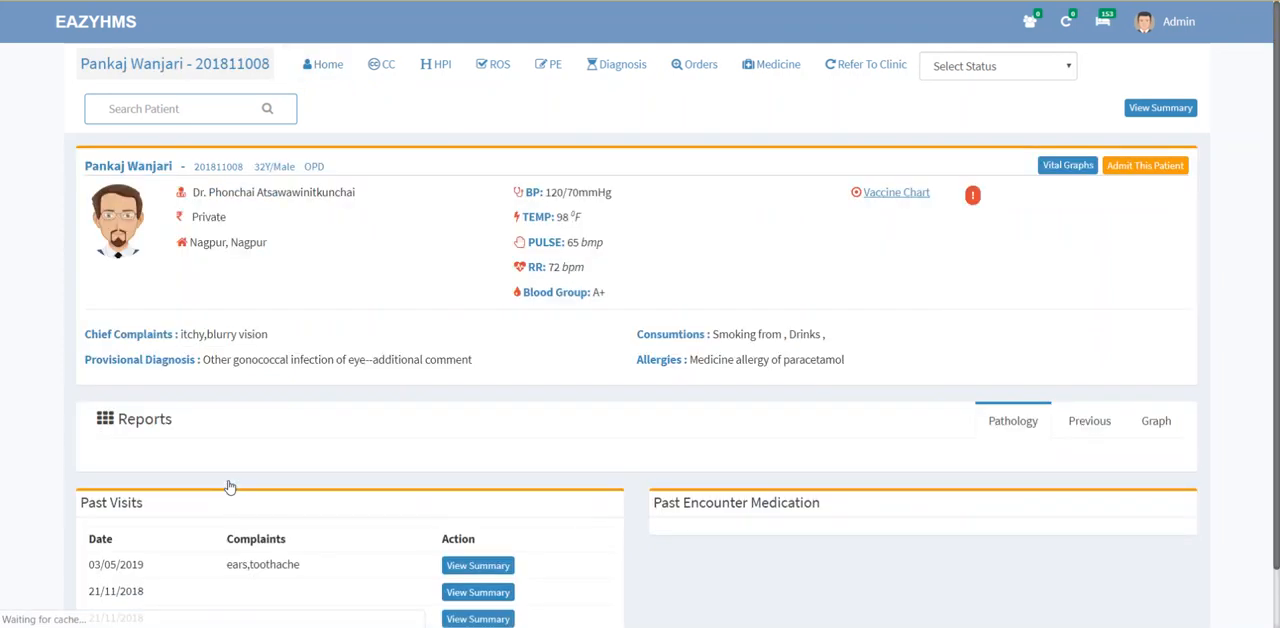
pyautogui.click(1159, 108)
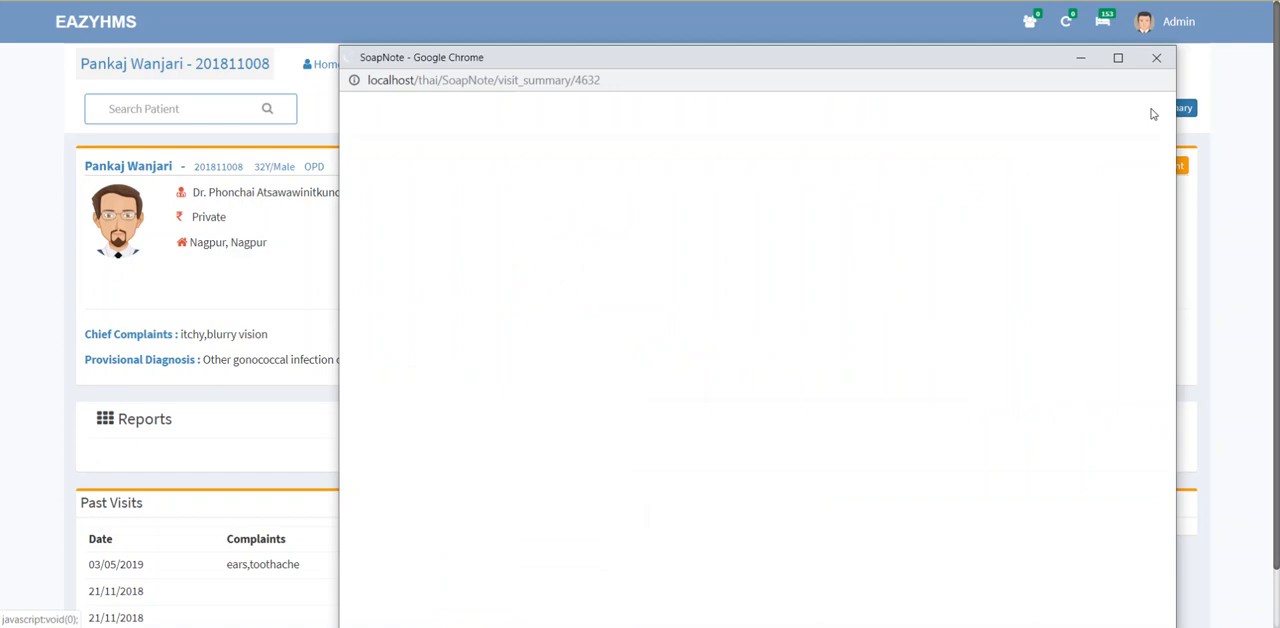
pyautogui.moveTo(1171, 188); pyautogui.dragTo(1175, 470)
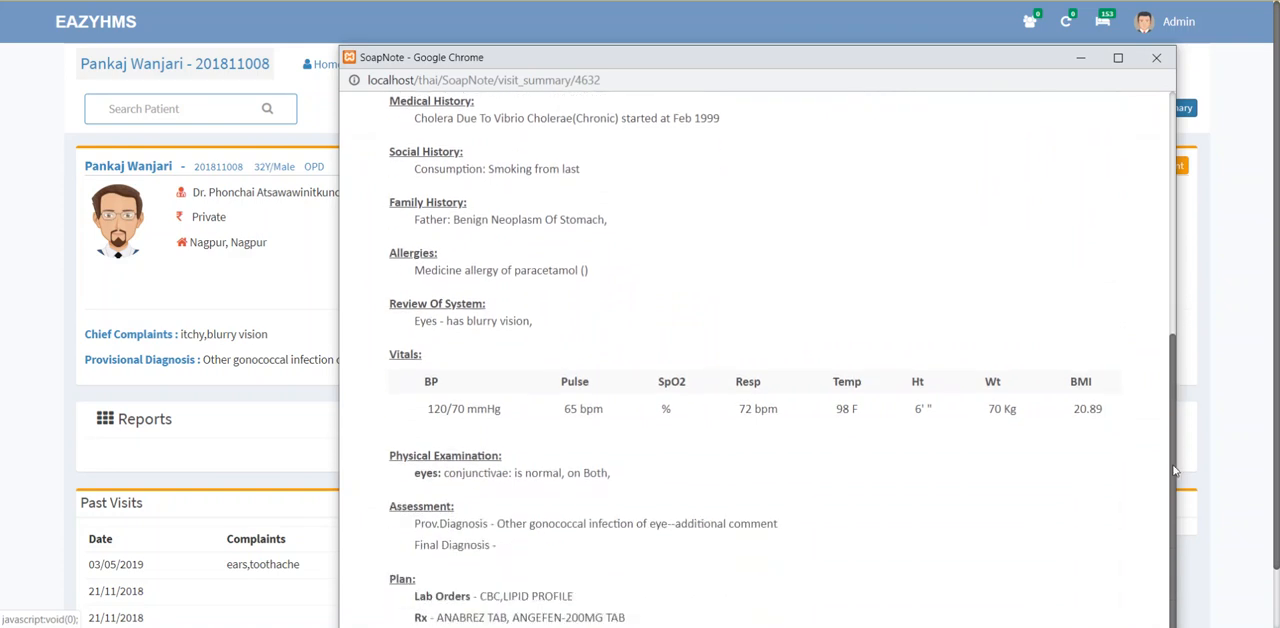
pyautogui.moveTo(467, 388); pyautogui.dragTo(512, 558)
pyautogui.click(487, 597)
pyautogui.doubleClick(487, 597)
pyautogui.doubleClick(477, 617)
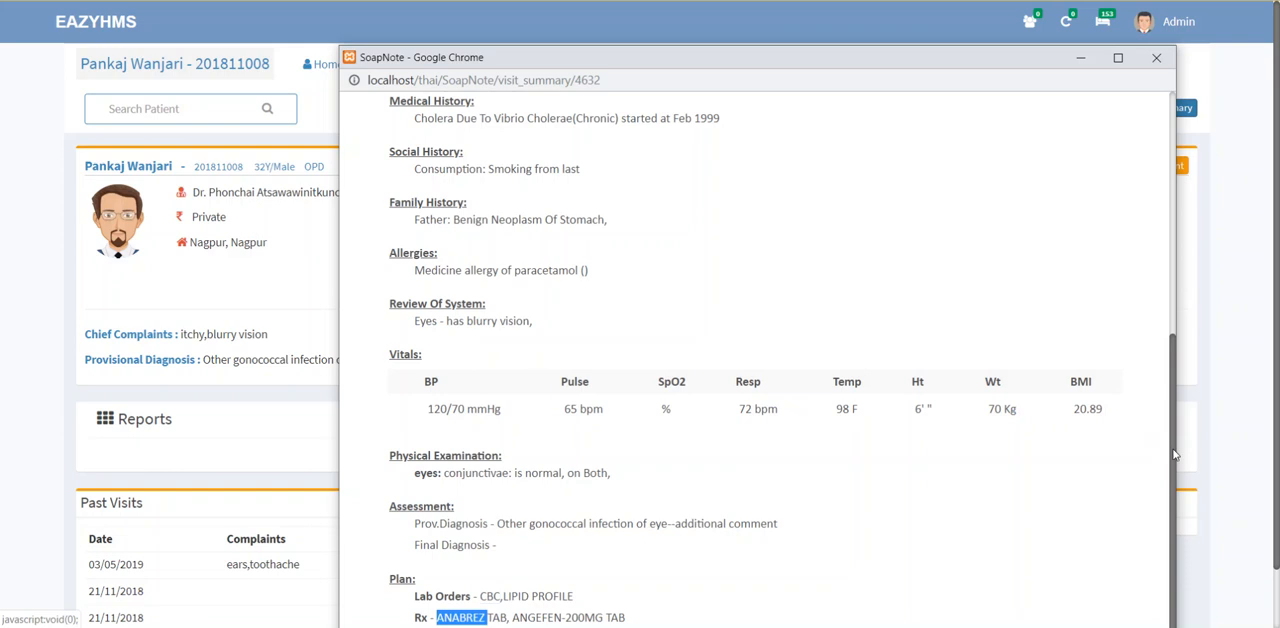
pyautogui.moveTo(1175, 455); pyautogui.dragTo(1180, 100)
pyautogui.click(1156, 58)
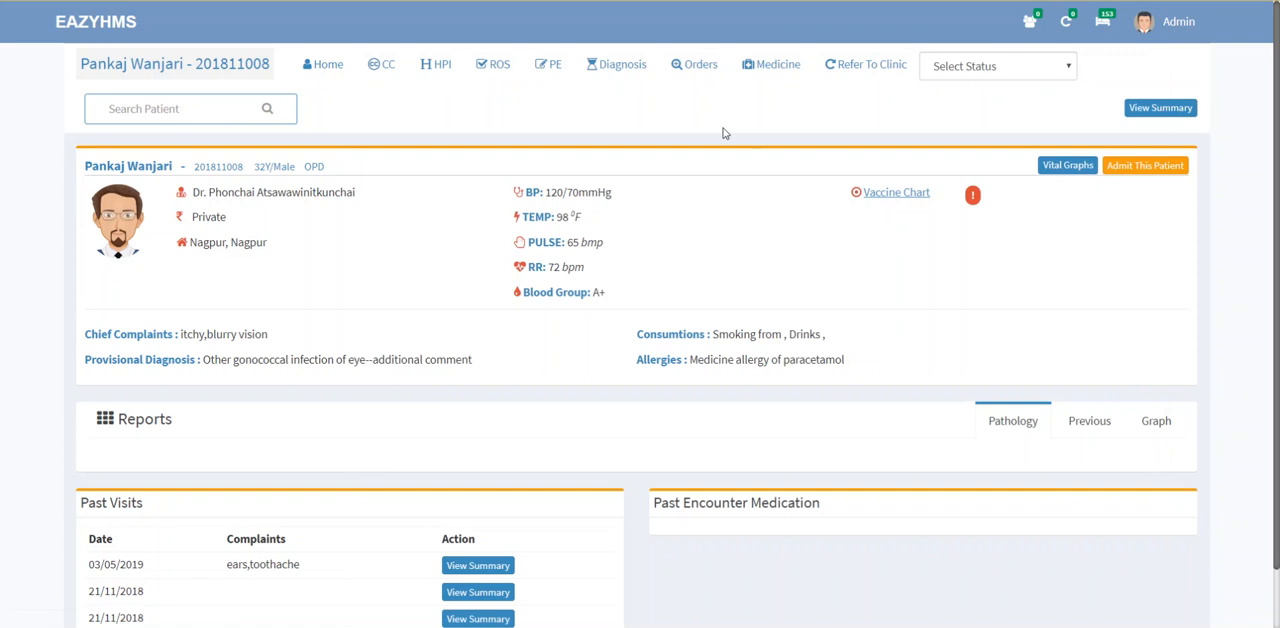
# Step: Open the hospital's main page in a new browser tab and go to the outpatient (OP) dashboard
pyautogui.rightClick(77, 33)
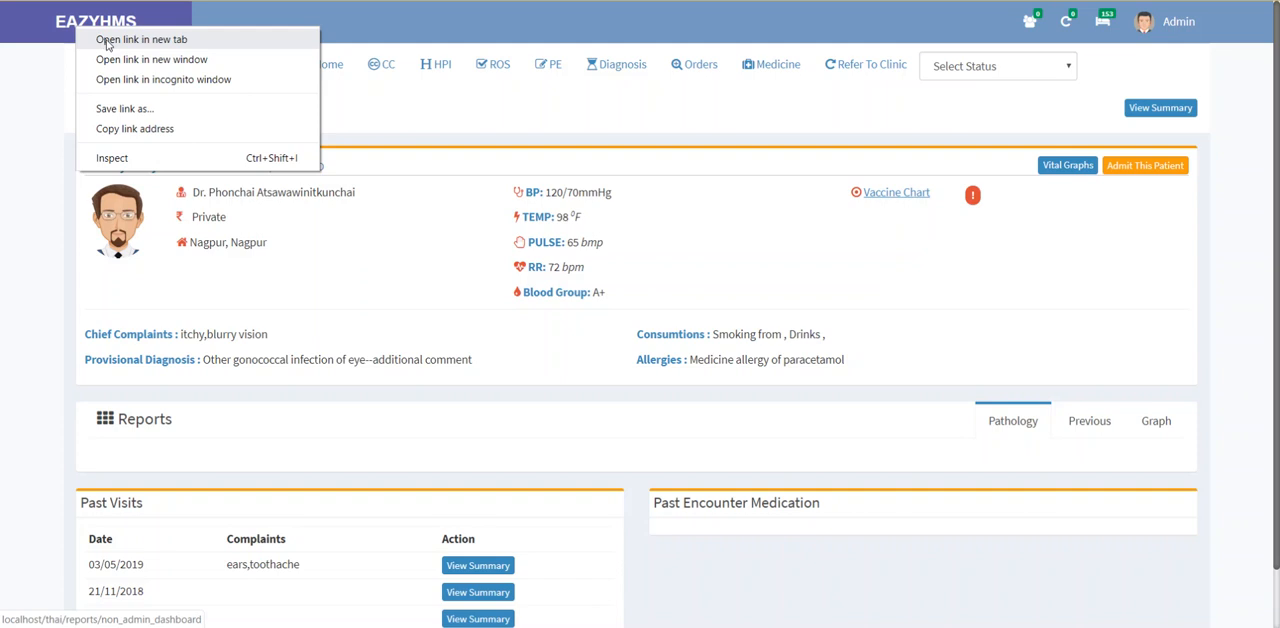
pyautogui.click(108, 44)
pyautogui.hotkey('ctrl', 'Tab')
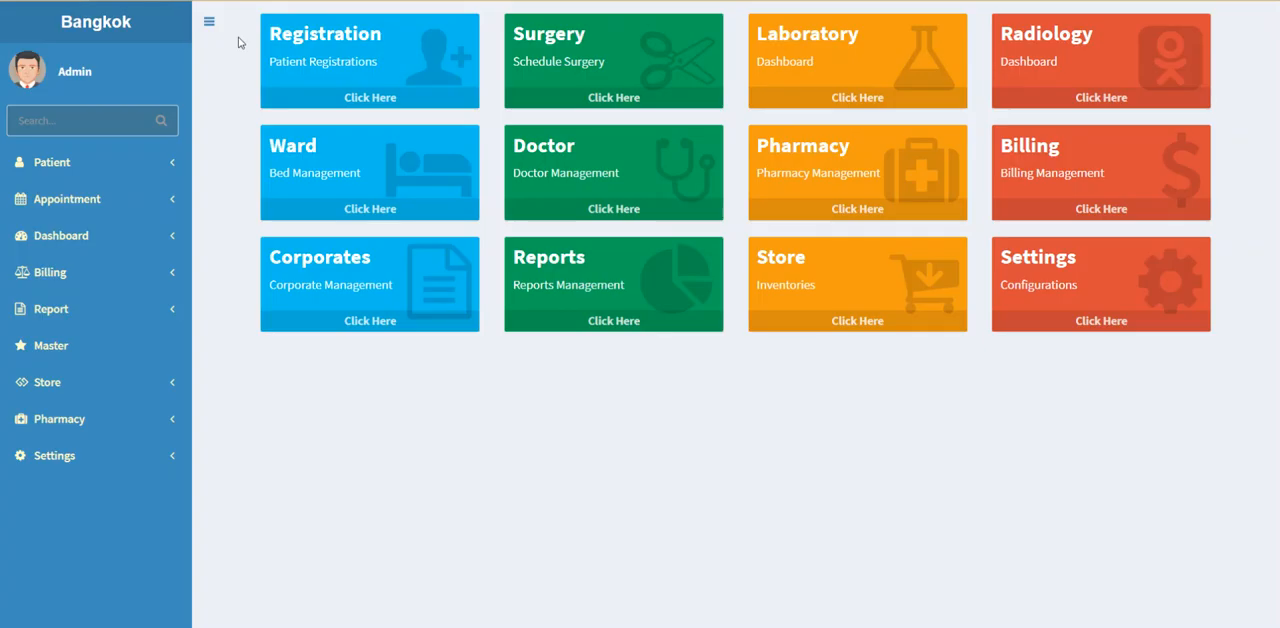
pyautogui.click(69, 234)
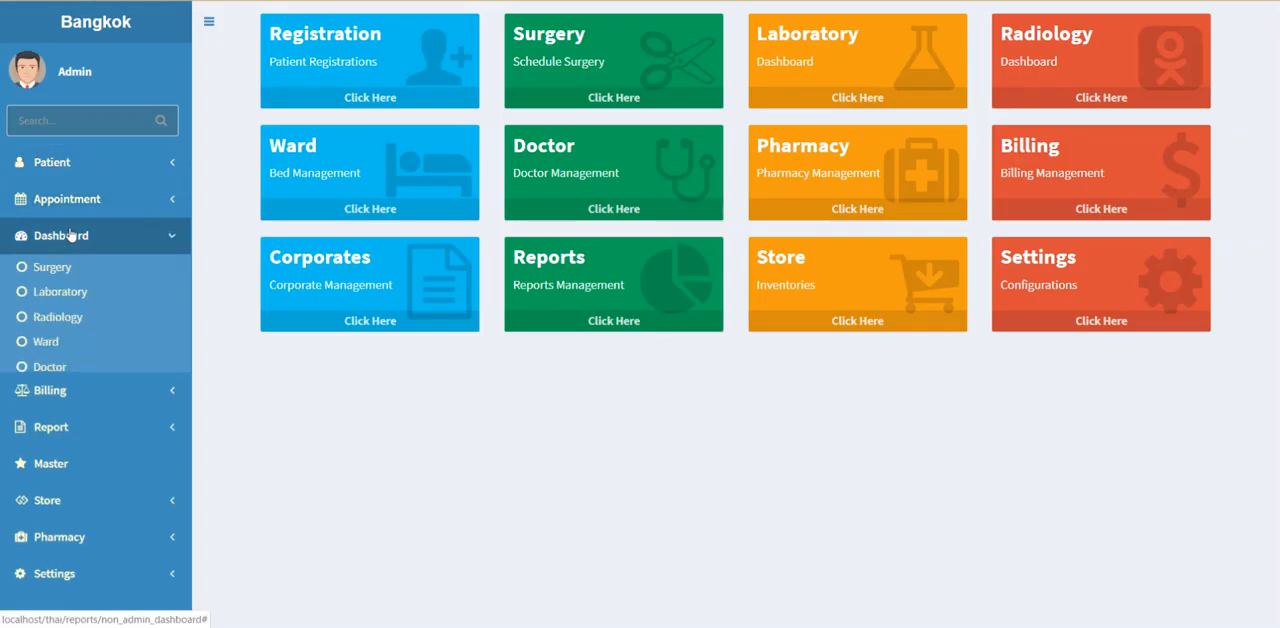
pyautogui.click(76, 166)
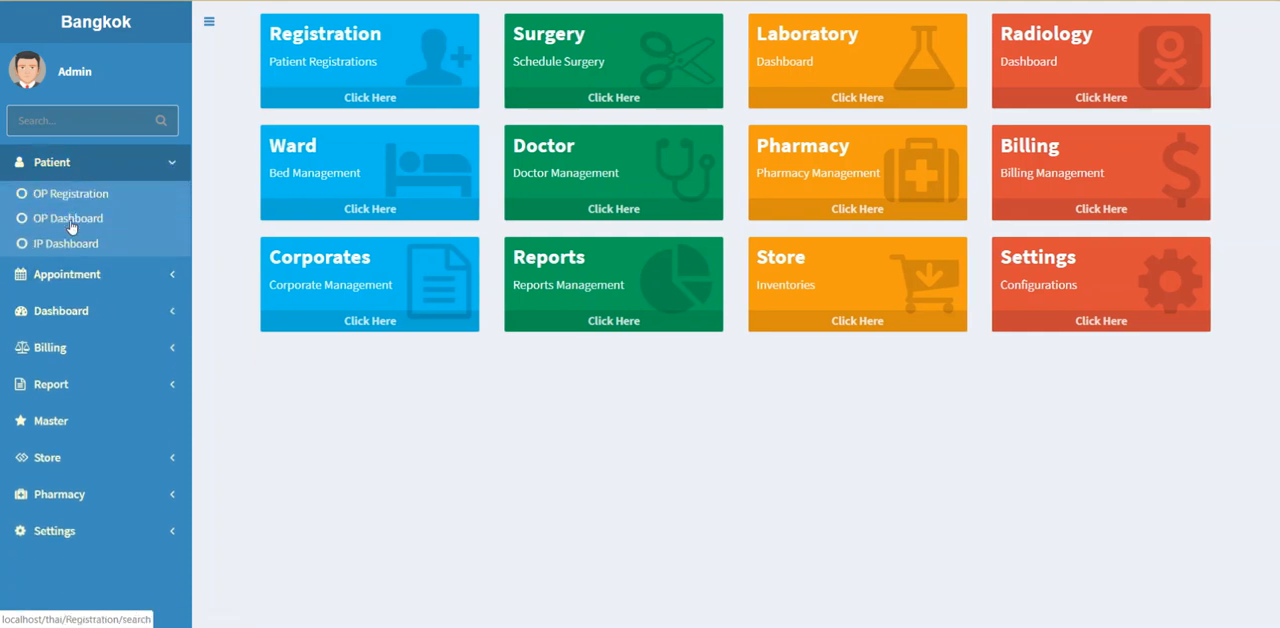
pyautogui.click(69, 218)
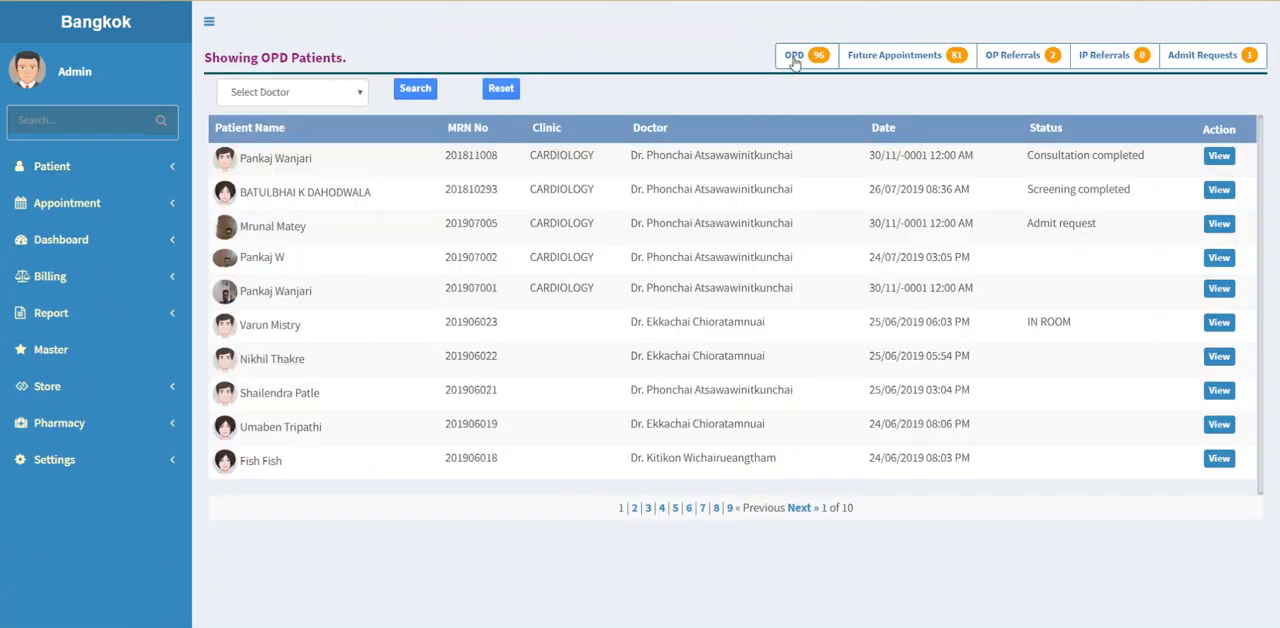
# Step: Check the consulted patient's CARDIOLOGY entry in the outpatient referrals, including the referral notes and status
pyautogui.click(1022, 61)
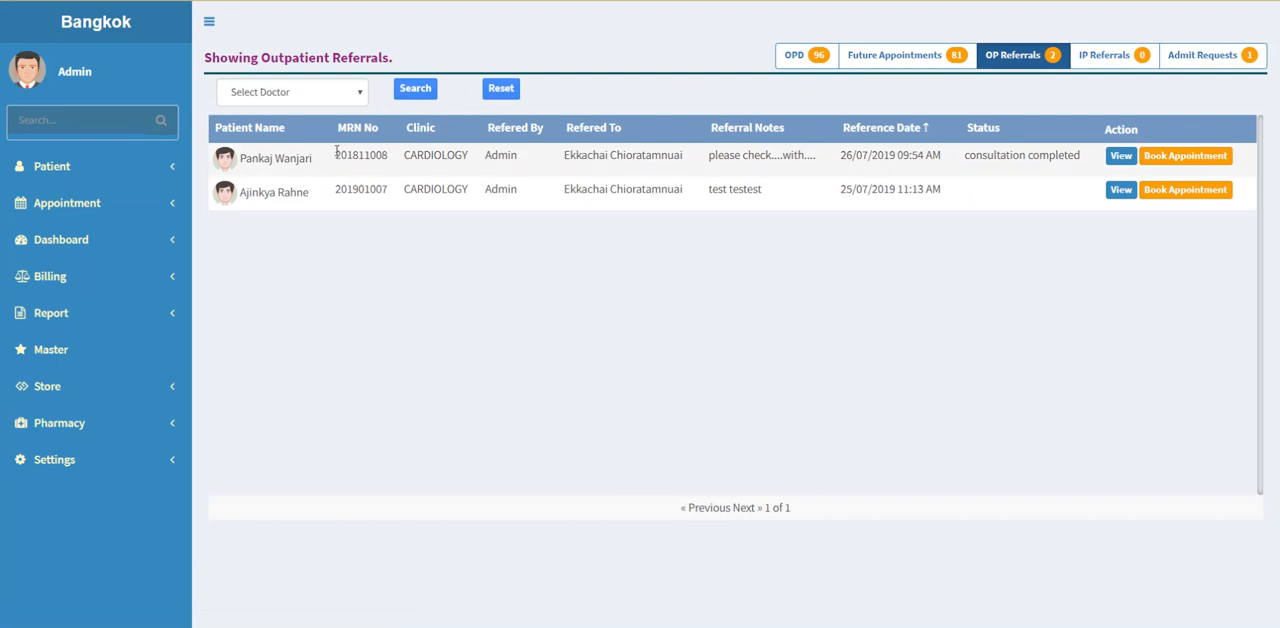
pyautogui.moveTo(283, 158); pyautogui.dragTo(994, 156)
pyautogui.click(513, 299)
# Step: Check the pending admit request, start admitting that patient and assign the admitting doctor
pyautogui.click(1185, 60)
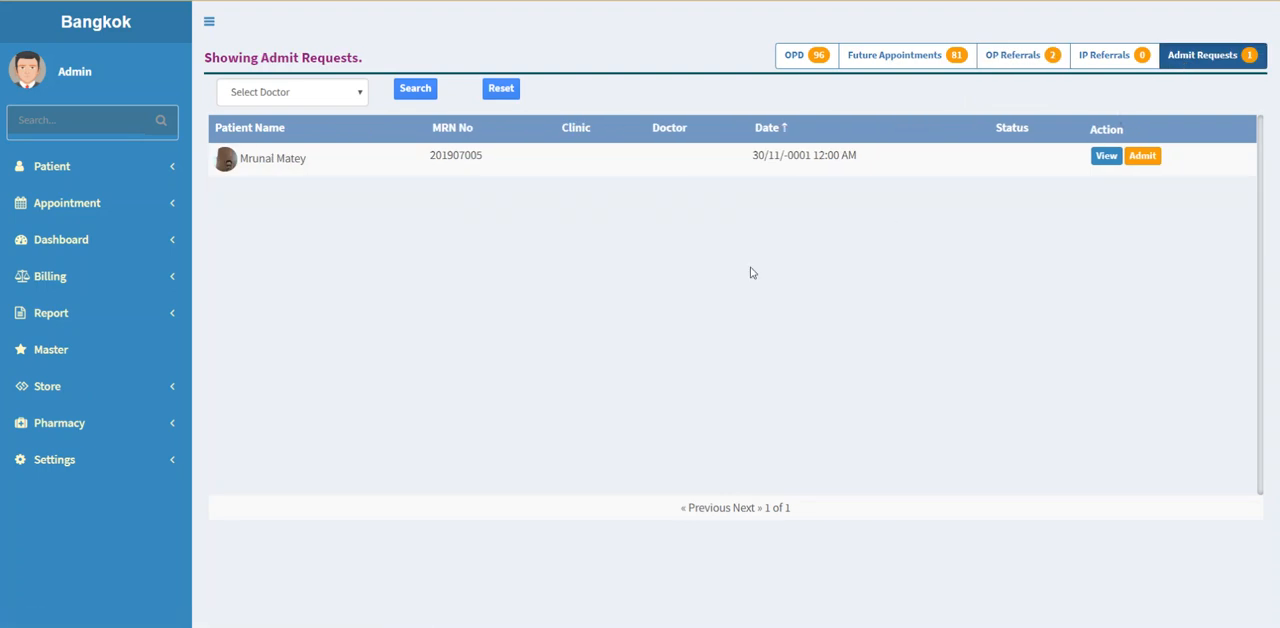
pyautogui.moveTo(266, 161); pyautogui.dragTo(883, 169)
pyautogui.click(945, 220)
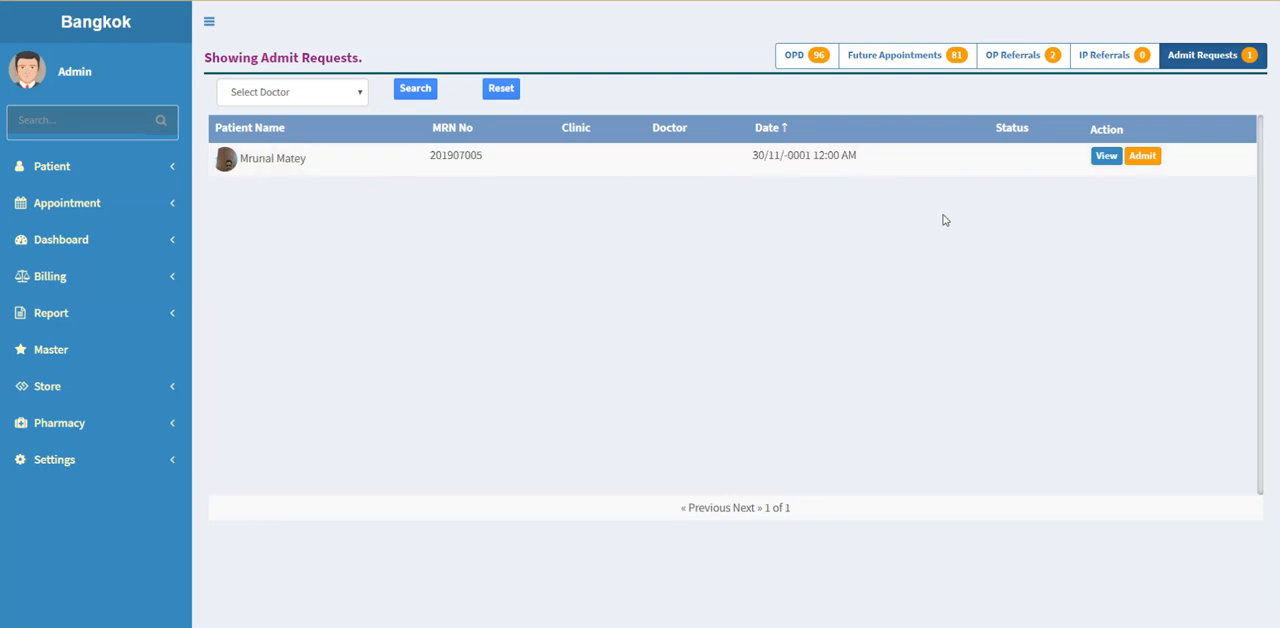
pyautogui.click(1141, 156)
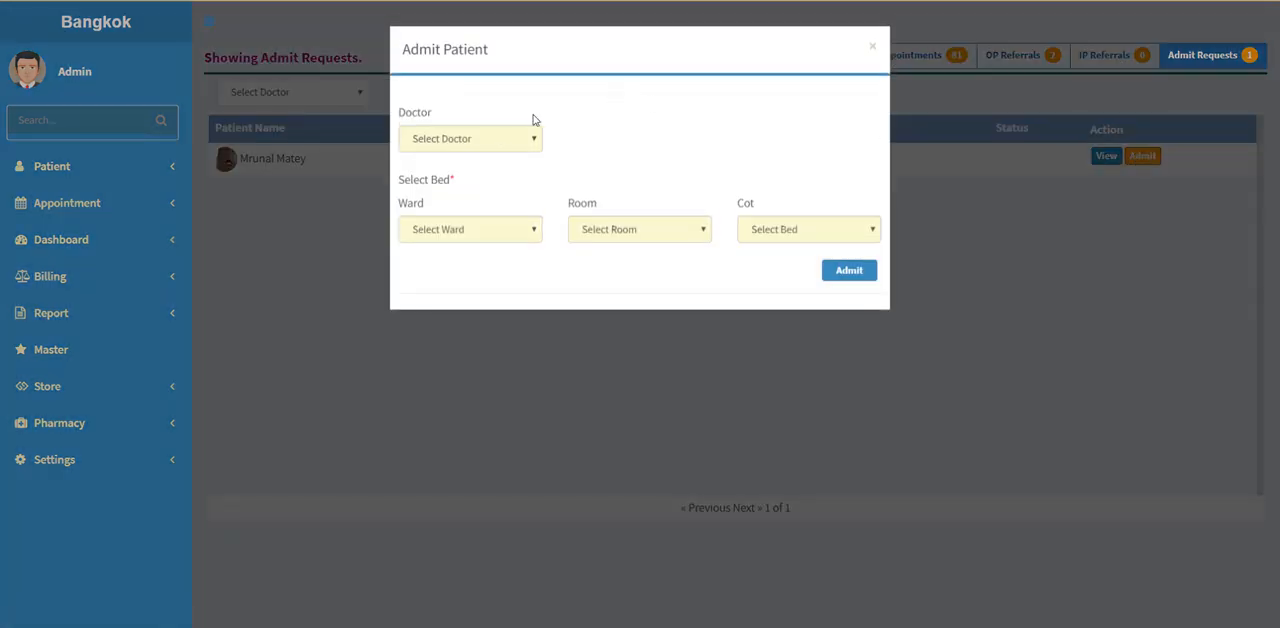
pyautogui.click(497, 137)
pyautogui.click(485, 187)
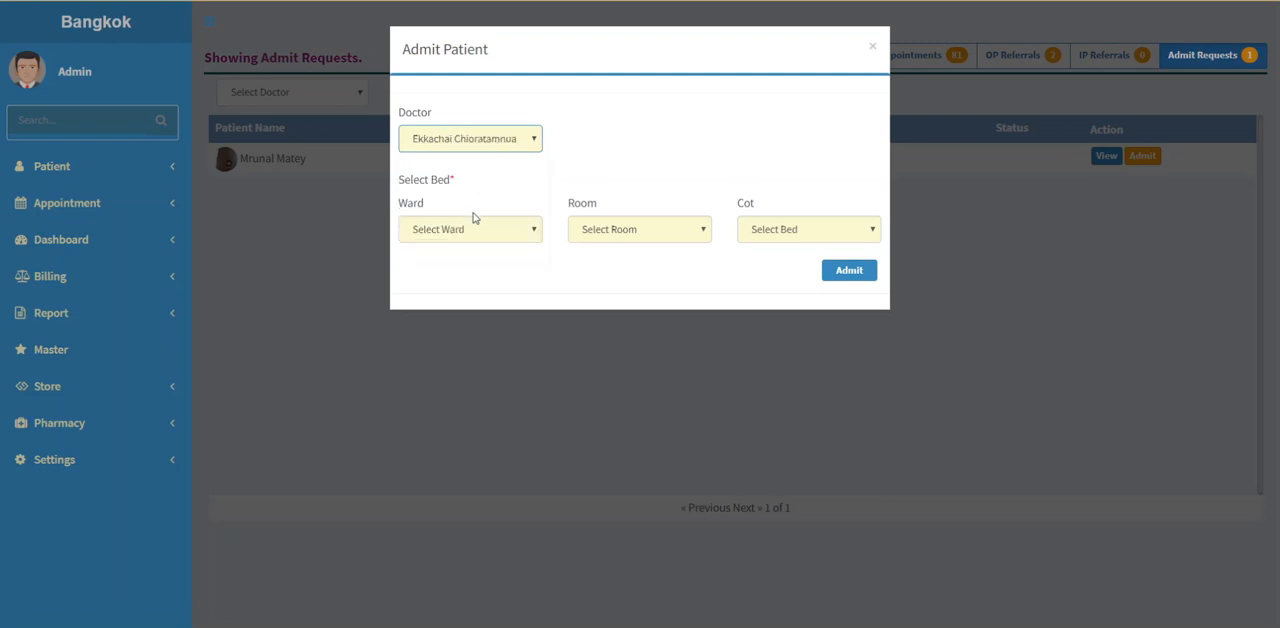
# Step: Allocate a bed in Room 2 of the VIP(Delux) ward and admit the patient
pyautogui.click(470, 236)
pyautogui.click(461, 278)
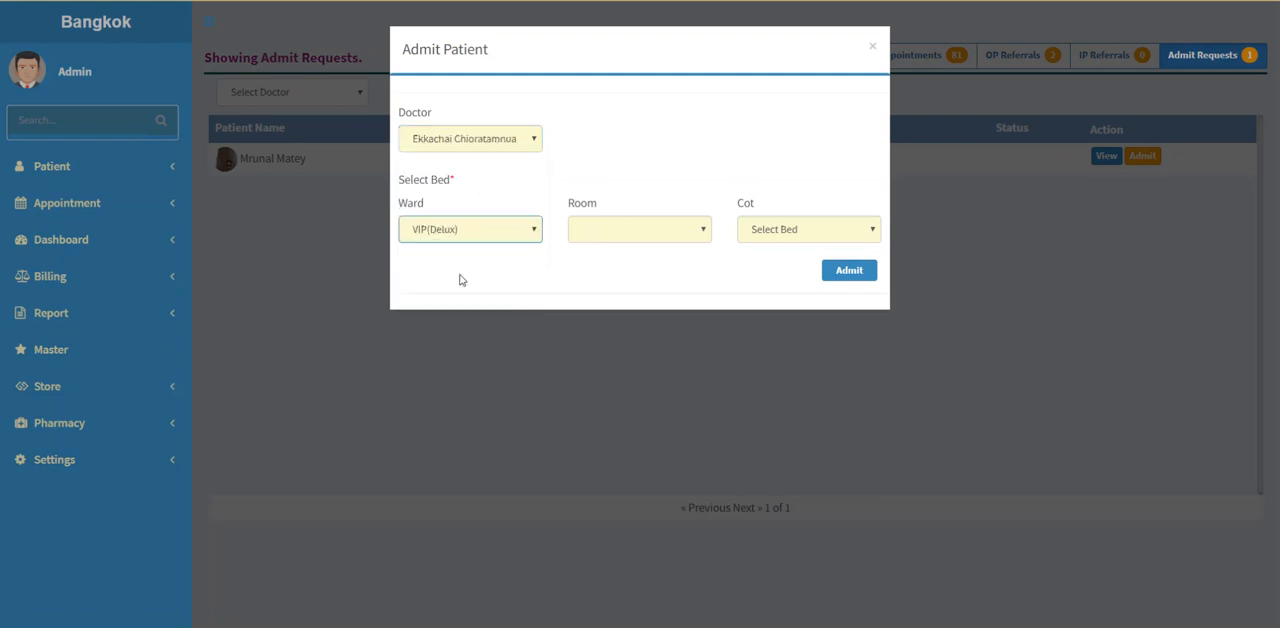
pyautogui.click(619, 240)
pyautogui.click(619, 265)
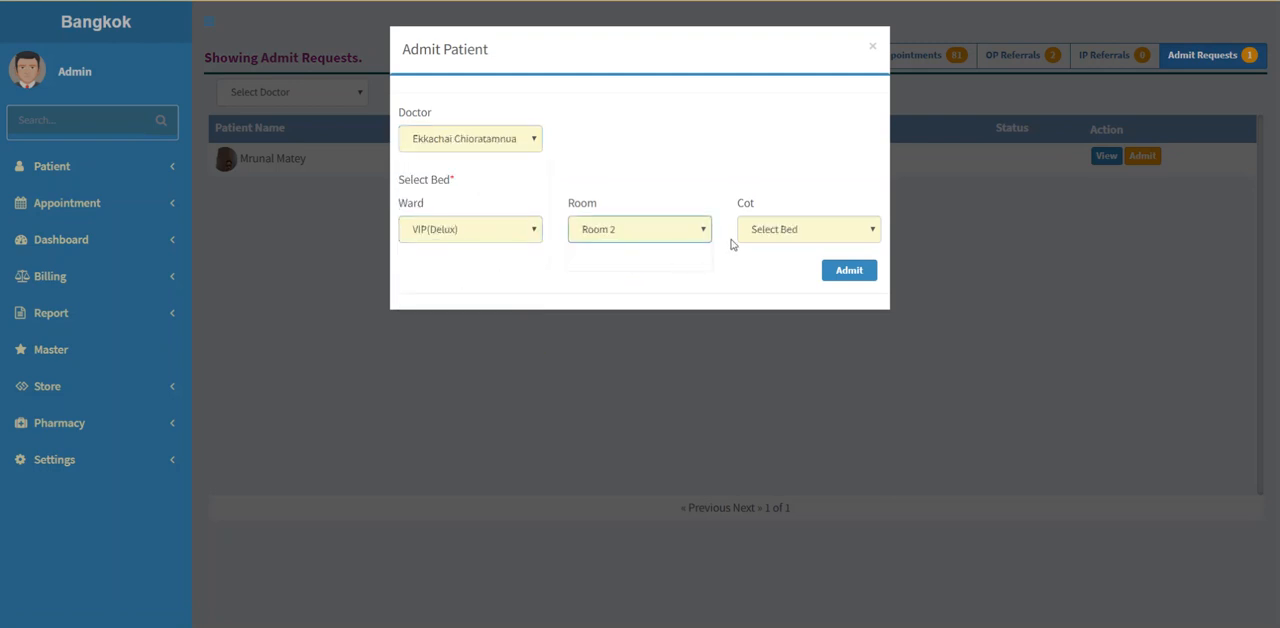
pyautogui.click(757, 231)
pyautogui.click(775, 277)
pyautogui.click(847, 271)
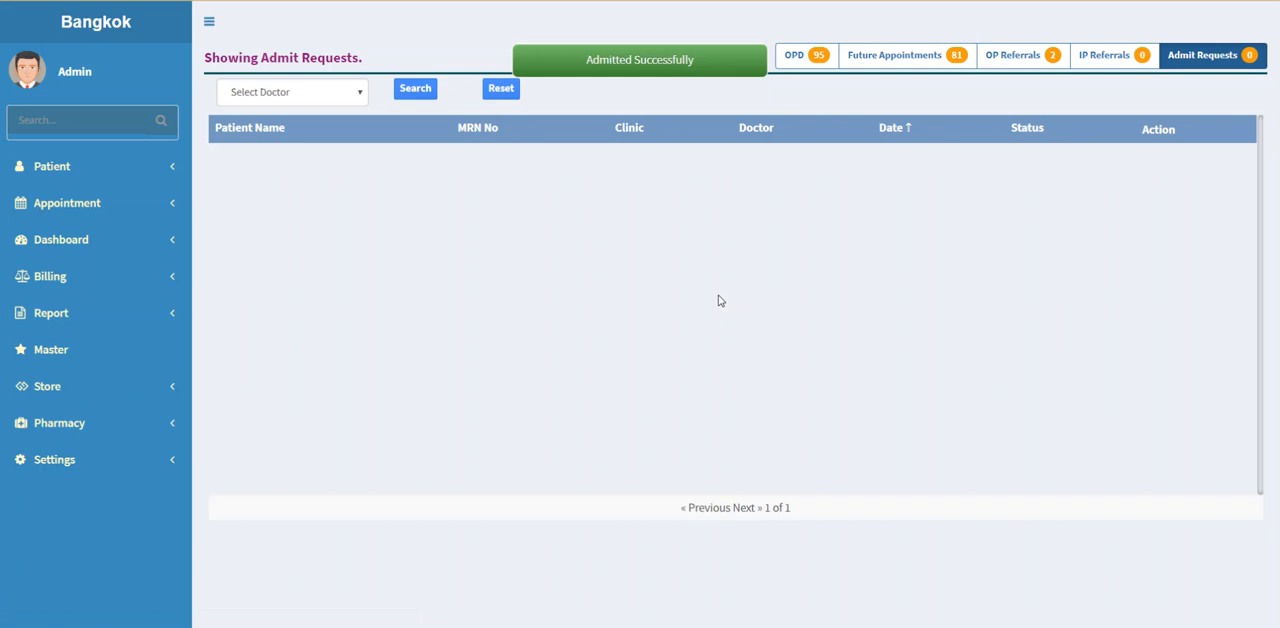
# Step: Start booking an appointment for the consulted patient's outpatient referral in the 01:30-02:00 slot on 26/07/2019
pyautogui.click(1022, 61)
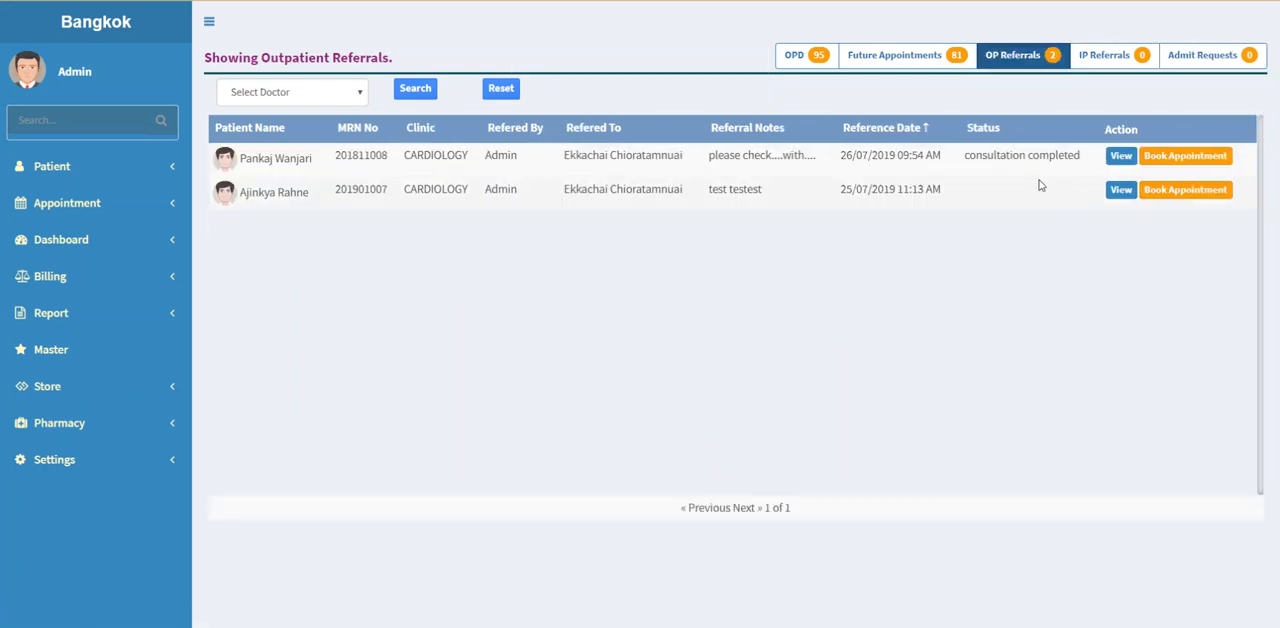
pyautogui.moveTo(622, 156); pyautogui.dragTo(984, 156)
pyautogui.click(1208, 156)
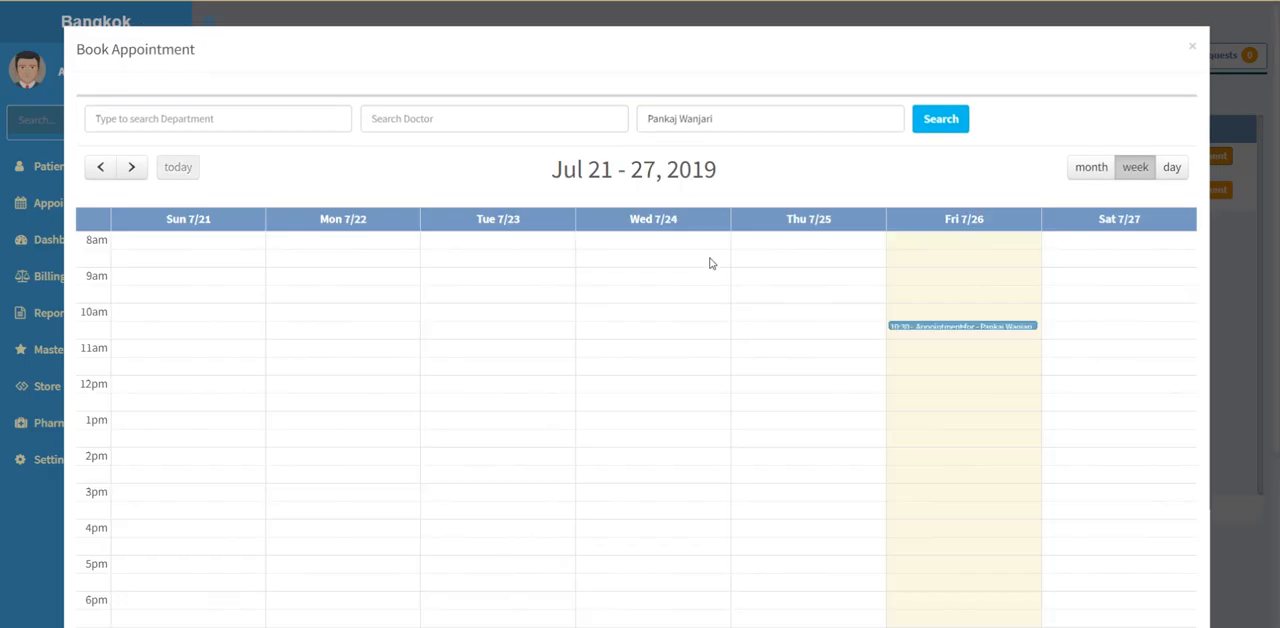
pyautogui.click(951, 445)
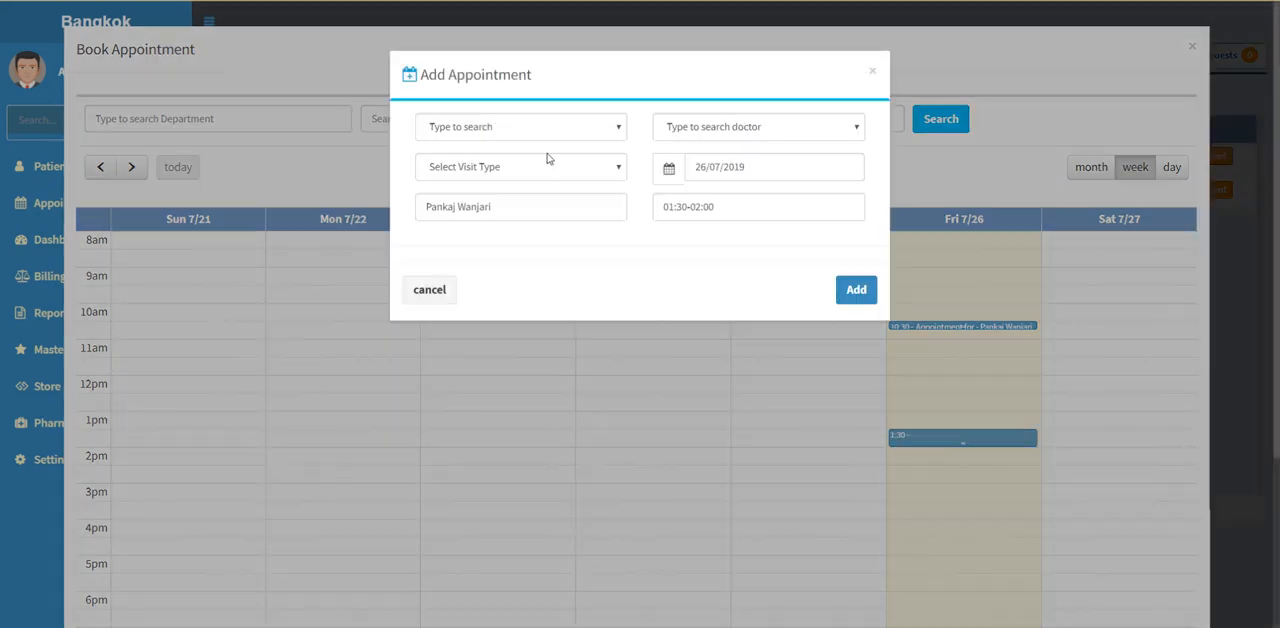
# Step: Set the appointment to CARDIOLOGY with a doctor and visit type OLD CASE FOLLOW UP, and add it
pyautogui.click(534, 128)
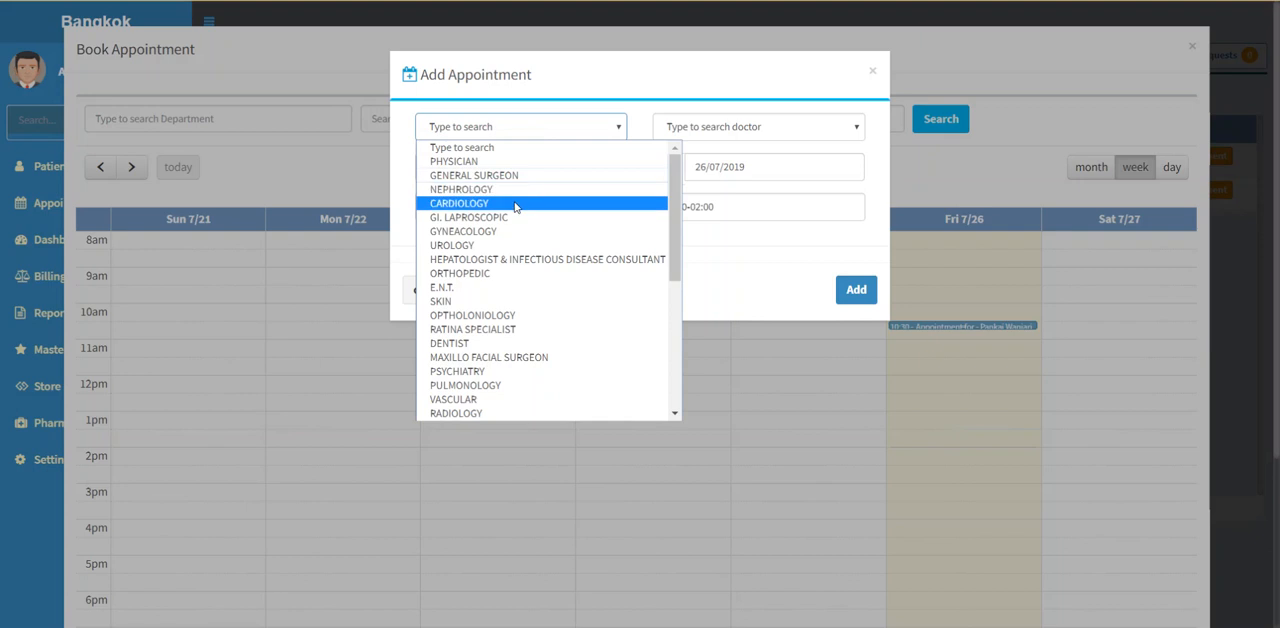
pyautogui.click(515, 205)
pyautogui.click(682, 136)
pyautogui.click(682, 162)
pyautogui.click(551, 170)
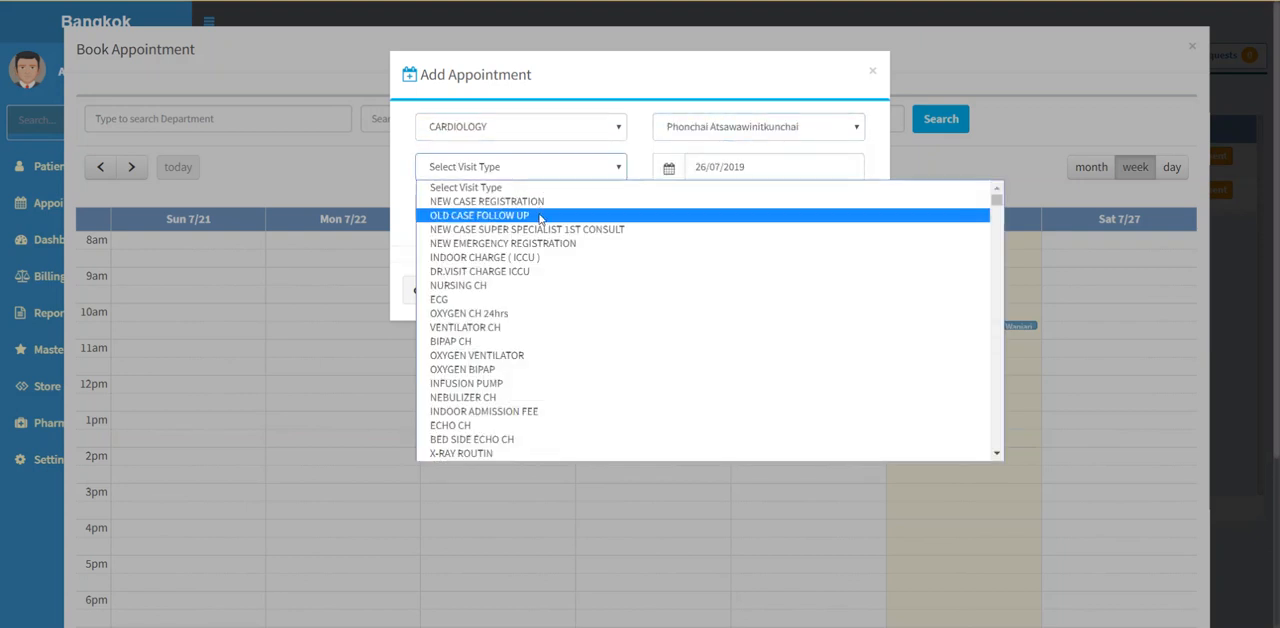
pyautogui.click(540, 216)
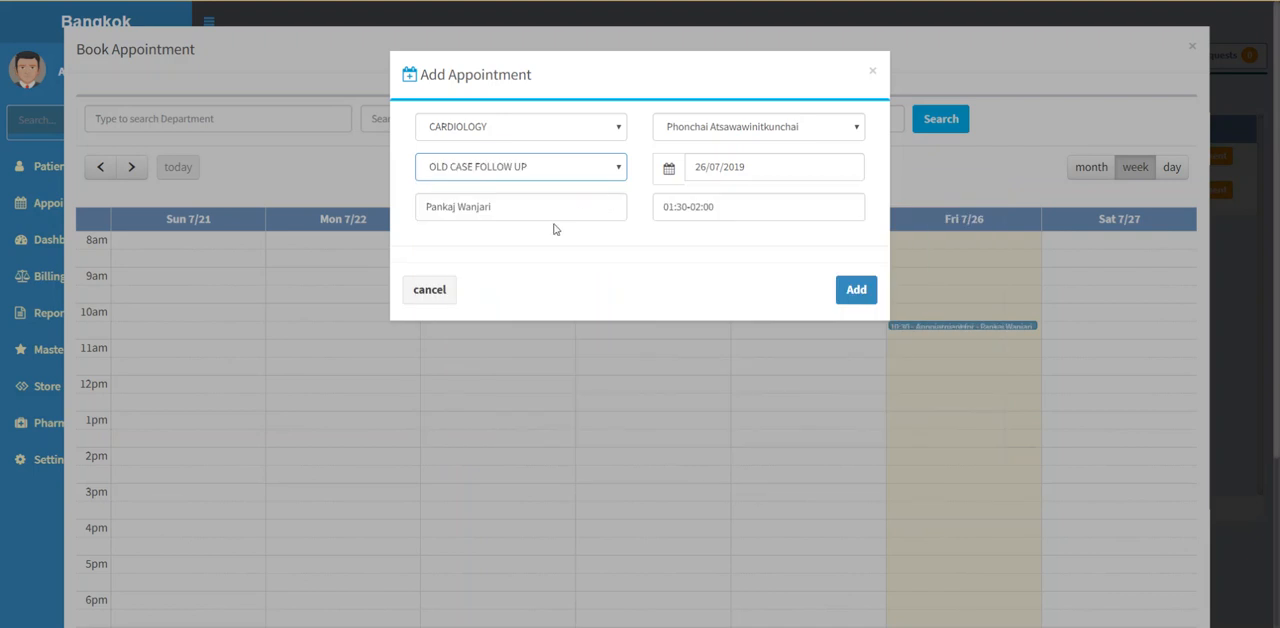
pyautogui.click(855, 293)
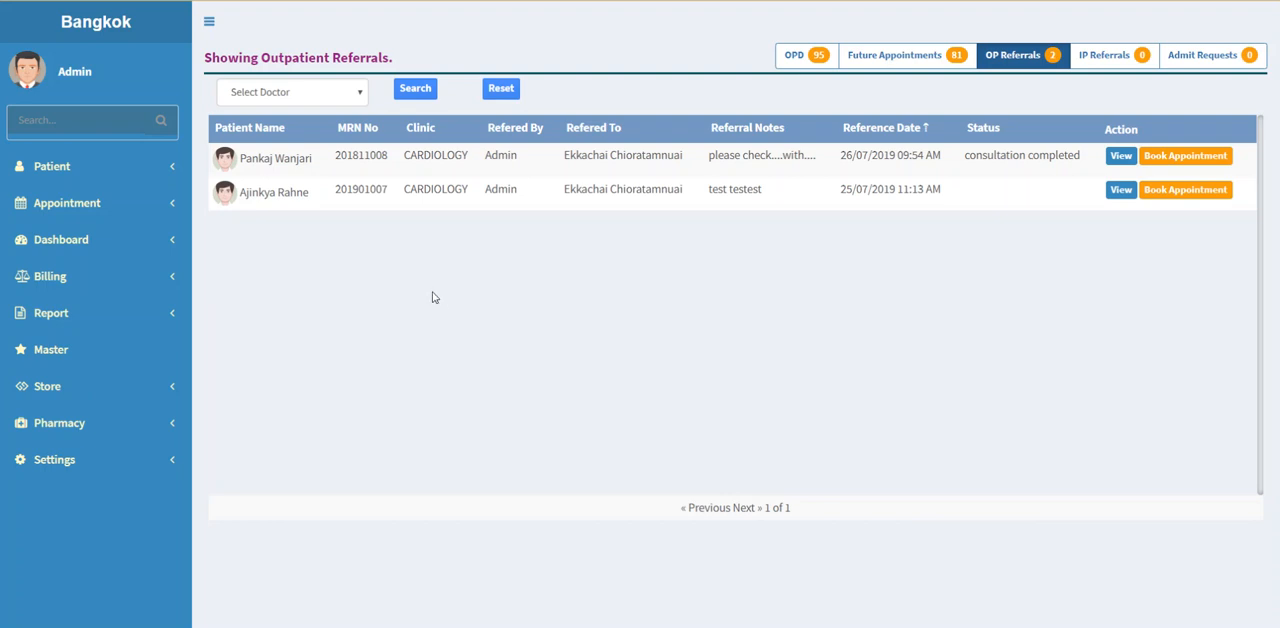
# Step: Open the laboratory dashboard and mark the pending LIPID PROFILE and CBC tests of the consulted patient
pyautogui.click(56, 248)
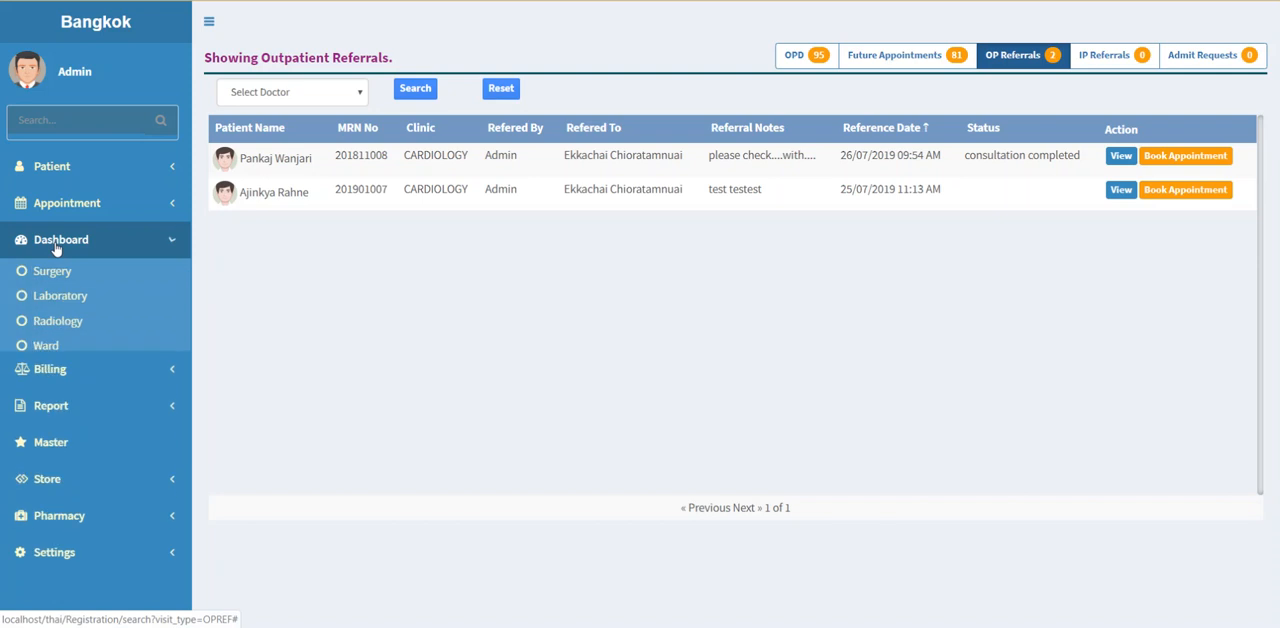
pyautogui.click(59, 304)
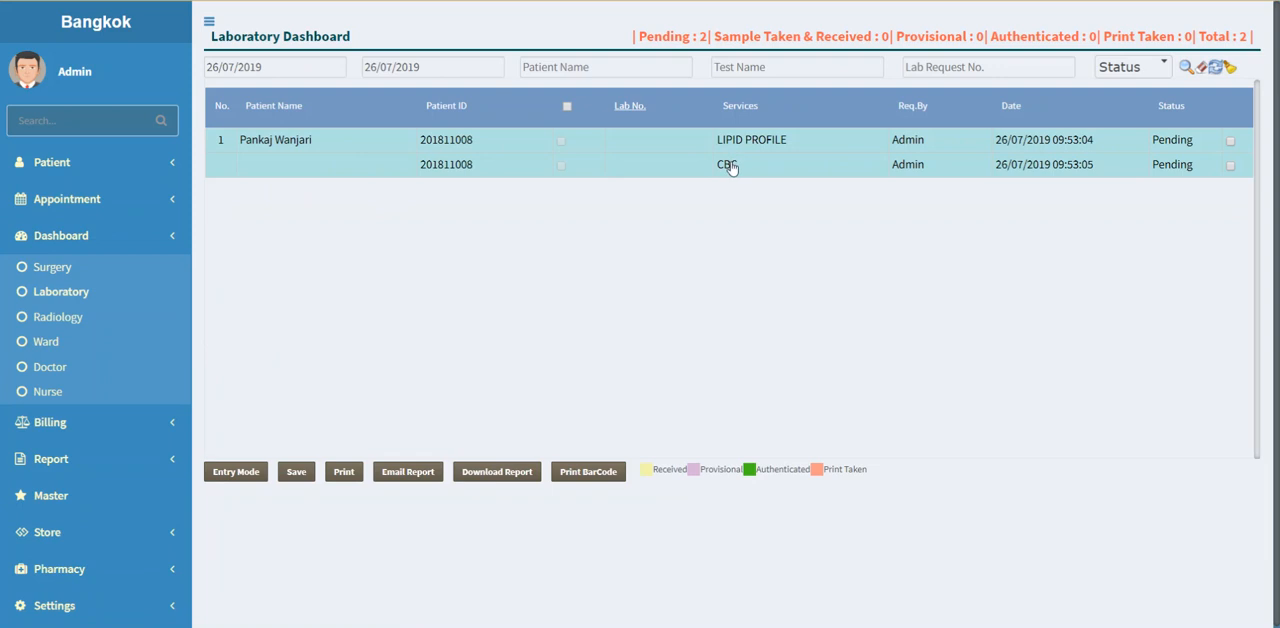
pyautogui.click(1231, 144)
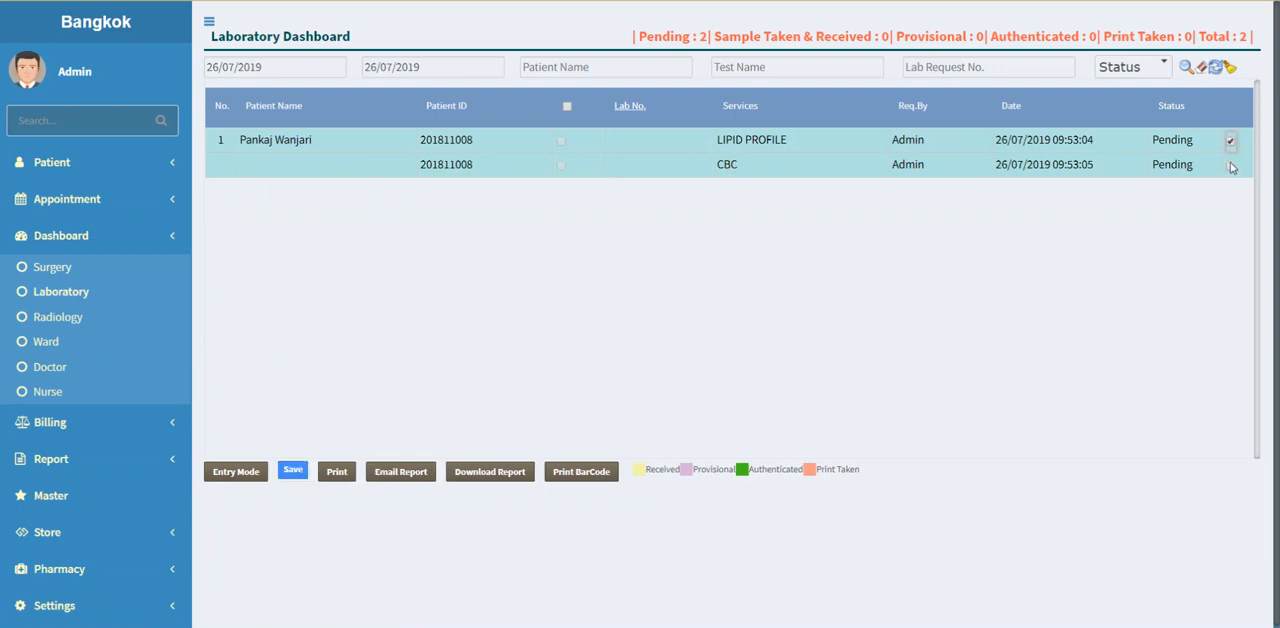
pyautogui.click(1230, 166)
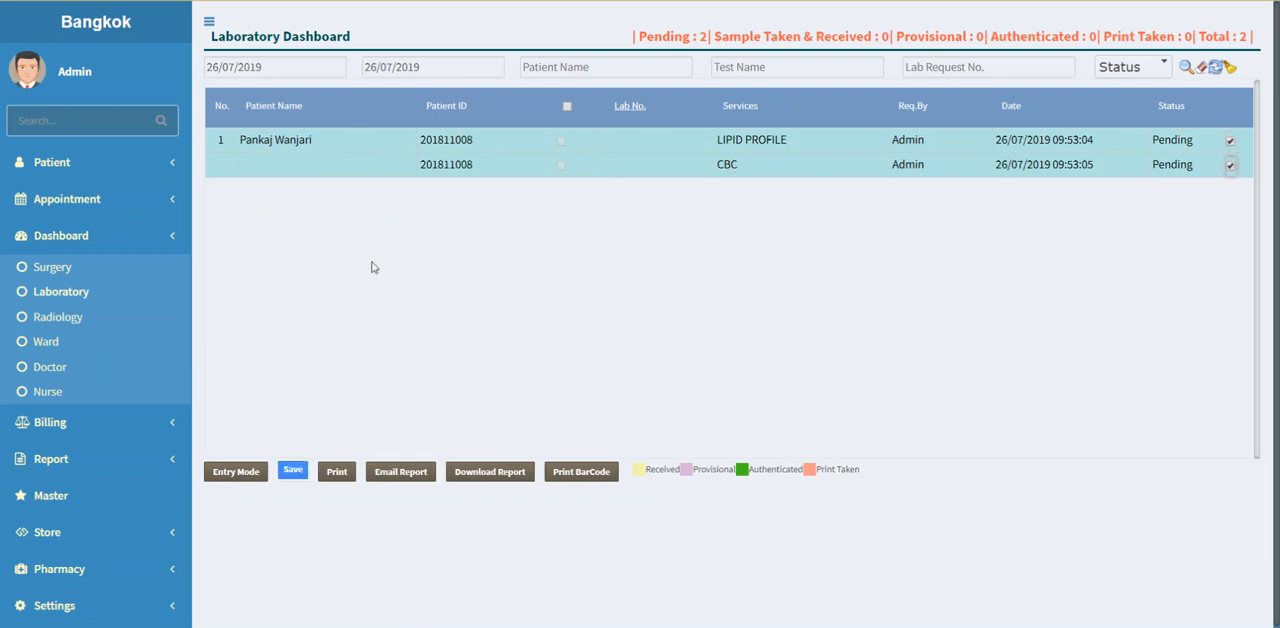